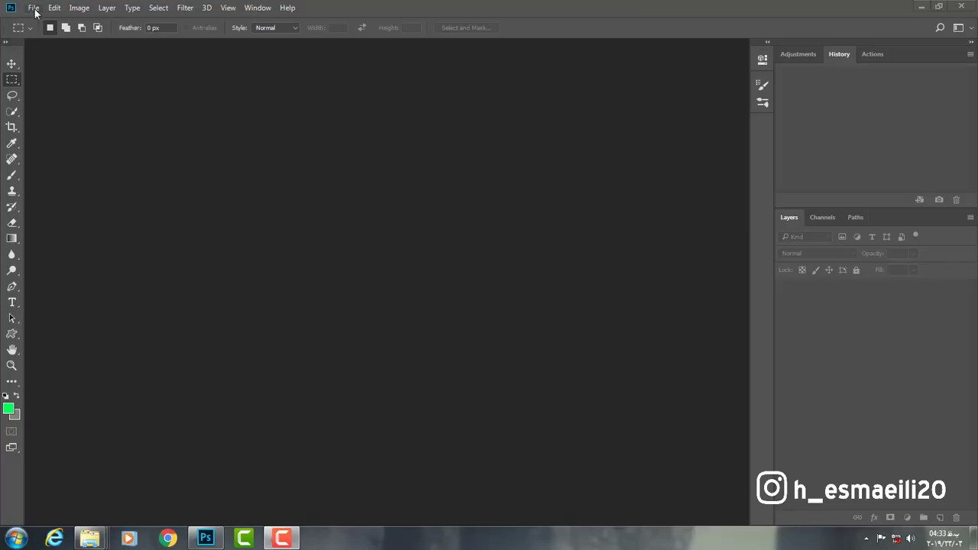
# Step: Create a 45 × 30 cm, 300 ppi canvas and place life_in_a_boat-wallpaper-3840x2400, shrunk within the white margin
pyautogui.click(34, 7)
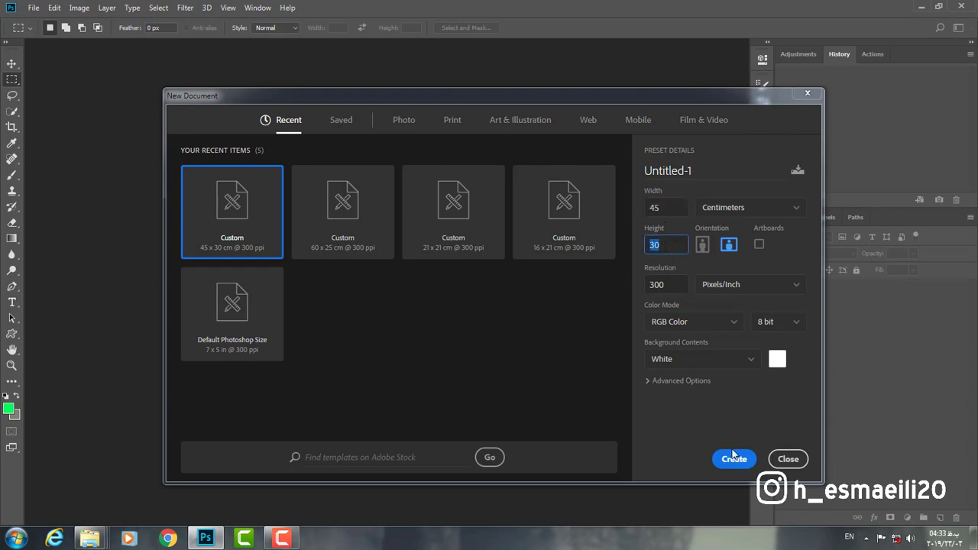
pyautogui.click(734, 459)
pyautogui.moveTo(91, 538)
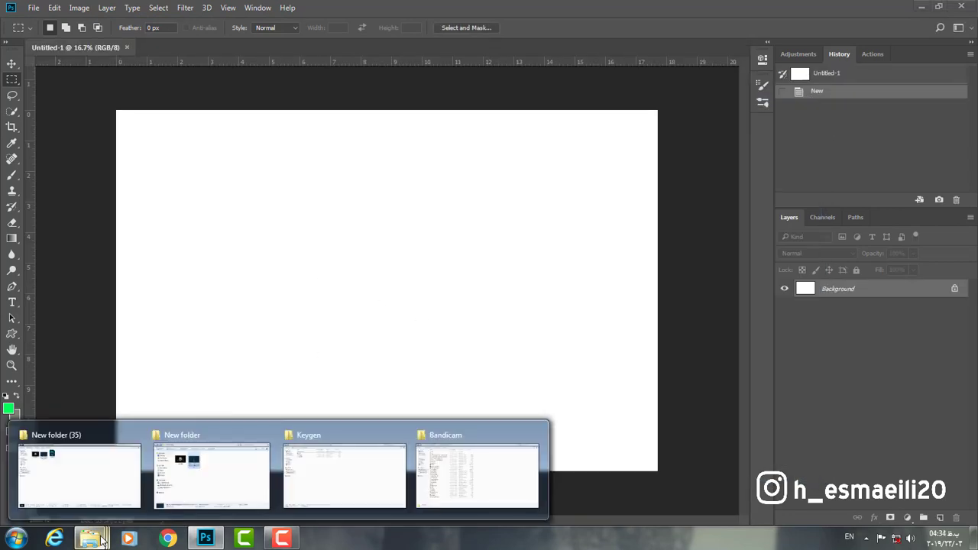
pyautogui.click(209, 469)
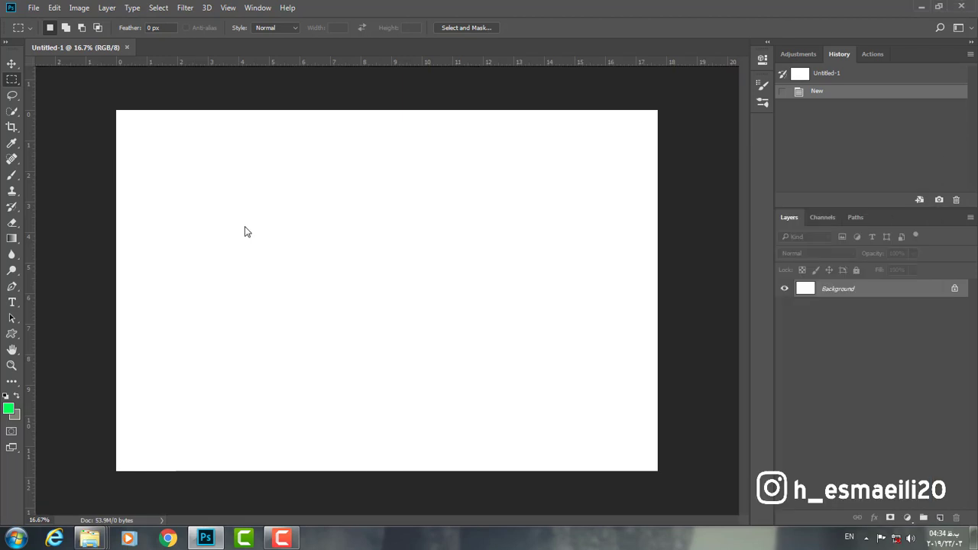
pyautogui.moveTo(516, 260); pyautogui.dragTo(247, 231)
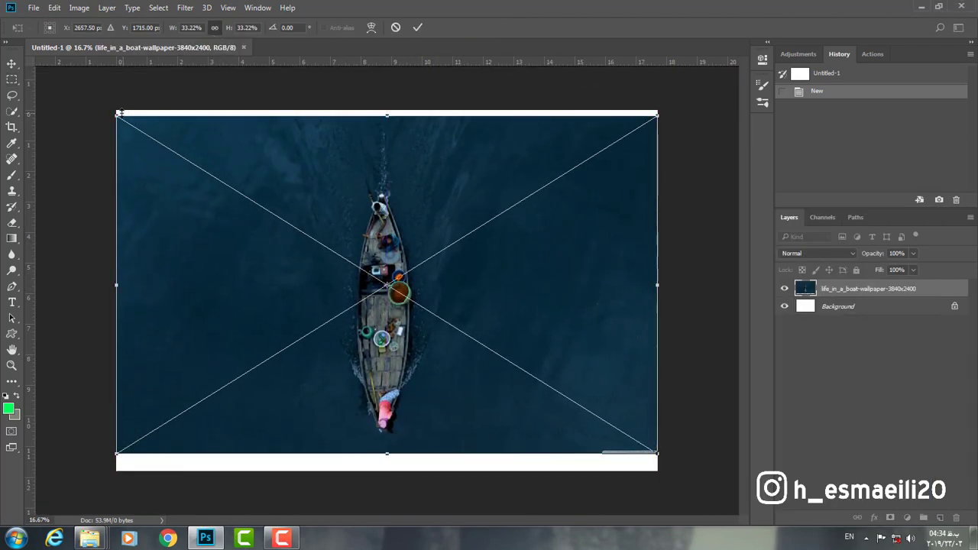
pyautogui.moveTo(120, 113); pyautogui.dragTo(205, 157)
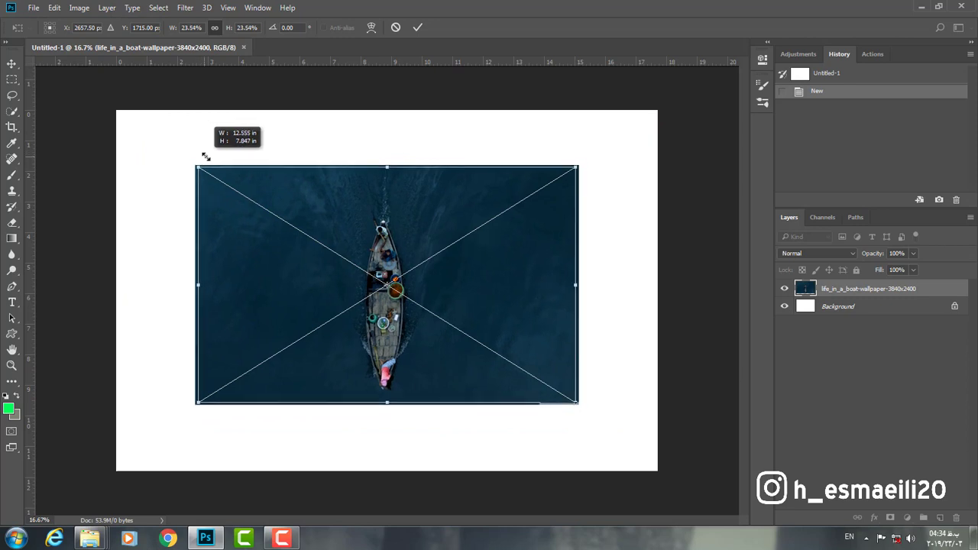
pyautogui.moveTo(205, 156); pyautogui.dragTo(212, 158)
pyautogui.click(417, 27)
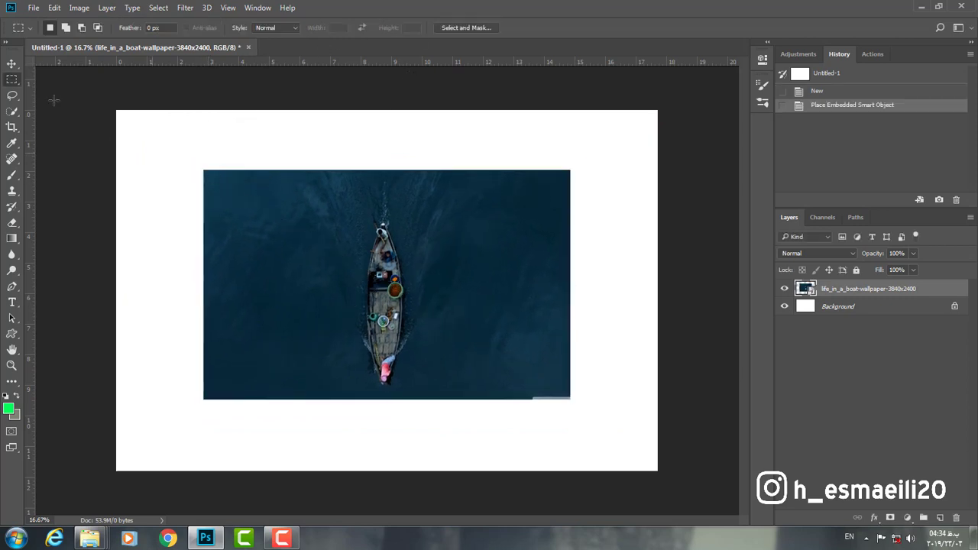
# Step: Nudge the boat photo down, rasterize and duplicate its layer, and load its outline as a selection
pyautogui.press('v')
pyautogui.moveTo(364, 265); pyautogui.dragTo(365, 271)
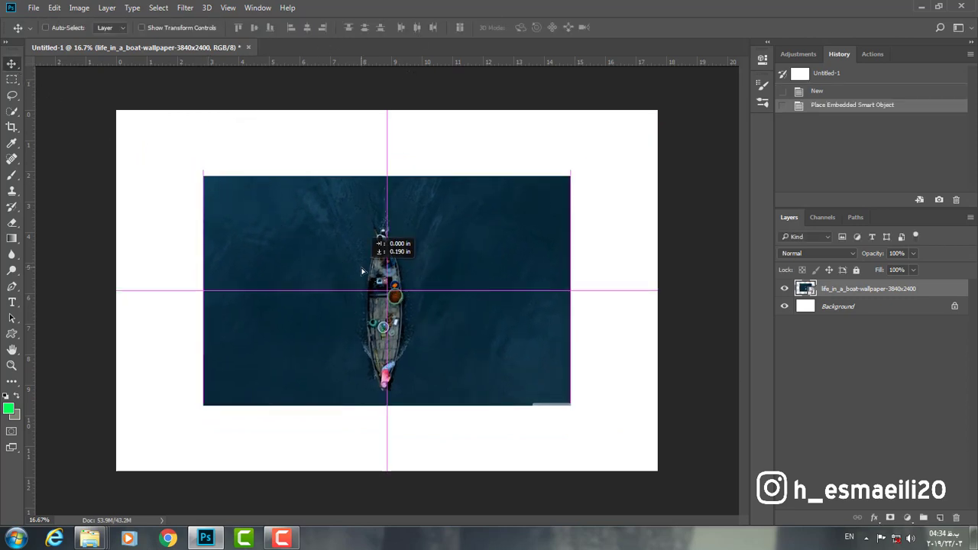
pyautogui.rightClick(851, 293)
pyautogui.click(631, 275)
pyautogui.moveTo(849, 289); pyautogui.dragTo(940, 517)
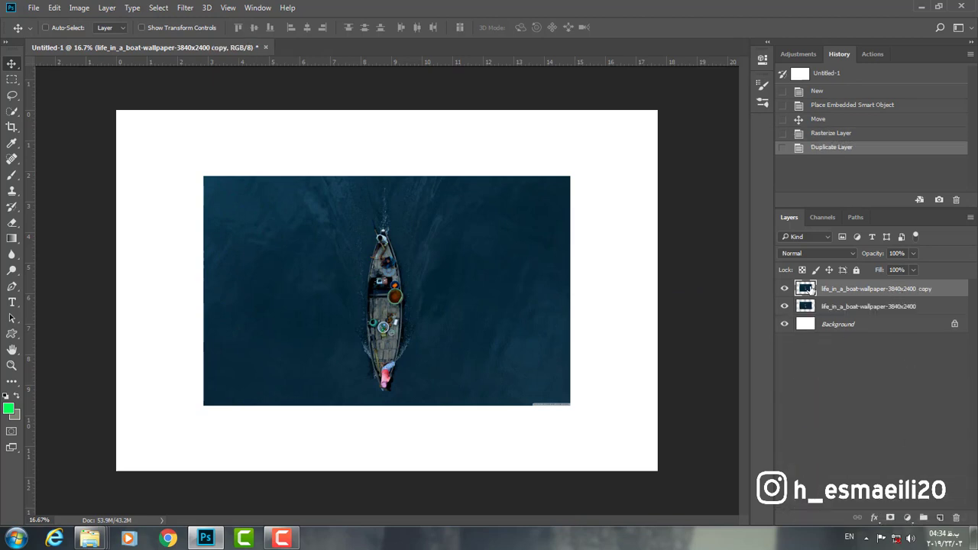
pyautogui.click(808, 306)
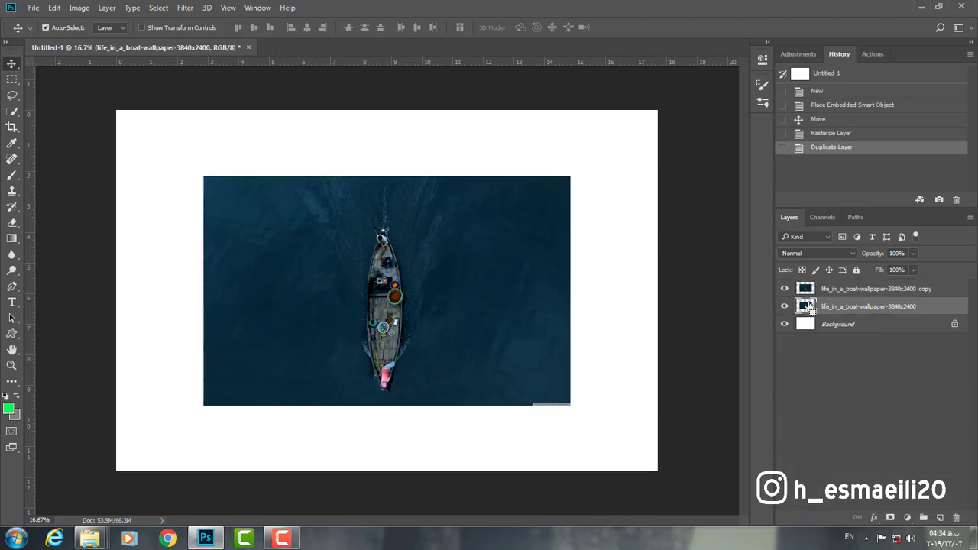
pyautogui.keyDown('ctrl'); pyautogui.click(807, 306); pyautogui.keyUp('ctrl')
# Step: Invert the selection to the white margin and subtract an inset rectangle just inside the photo's edges
pyautogui.rightClick(276, 209)
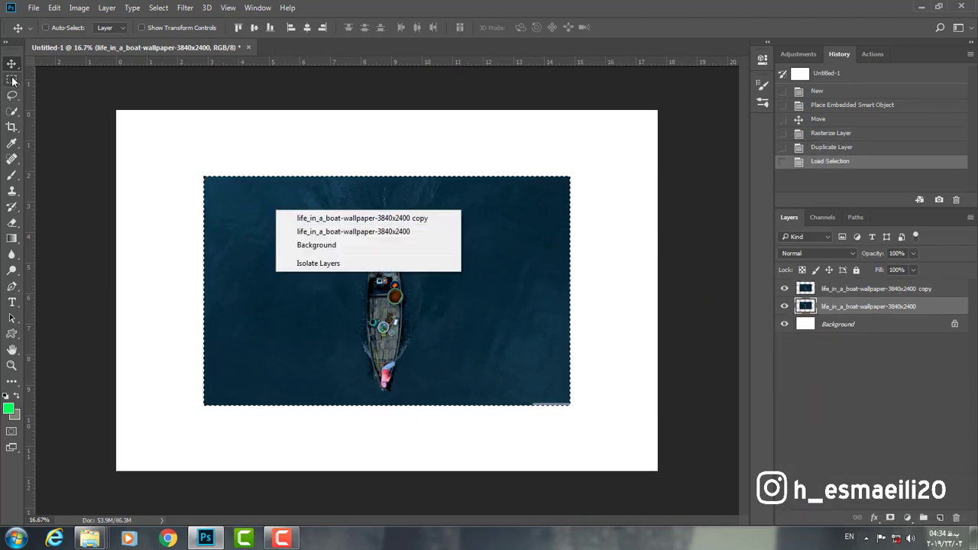
pyautogui.click(339, 226)
pyautogui.press('m')
pyautogui.rightClick(338, 226)
pyautogui.click(360, 242)
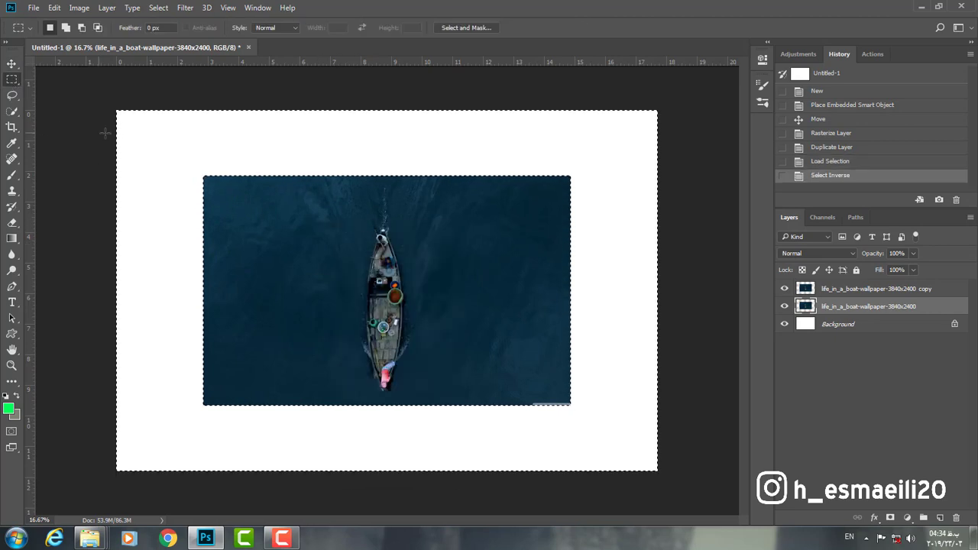
pyautogui.moveTo(192, 167); pyautogui.dragTo(587, 419)
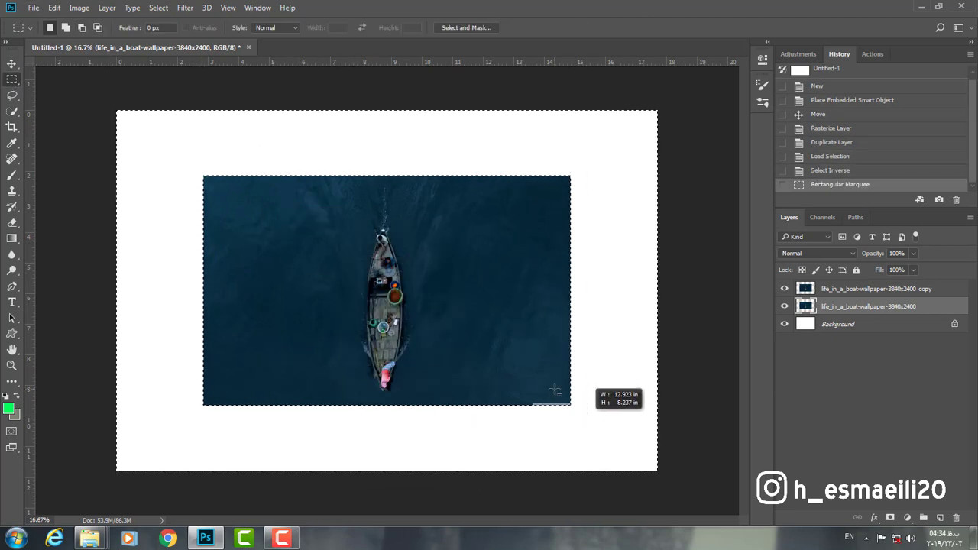
pyautogui.moveTo(208, 183)
pyautogui.keyDown('shift'); pyautogui.mouseDown()
pyautogui.moveTo(492, 404)
pyautogui.moveTo(616, 432)
pyautogui.mouseUp(); pyautogui.keyUp('shift')
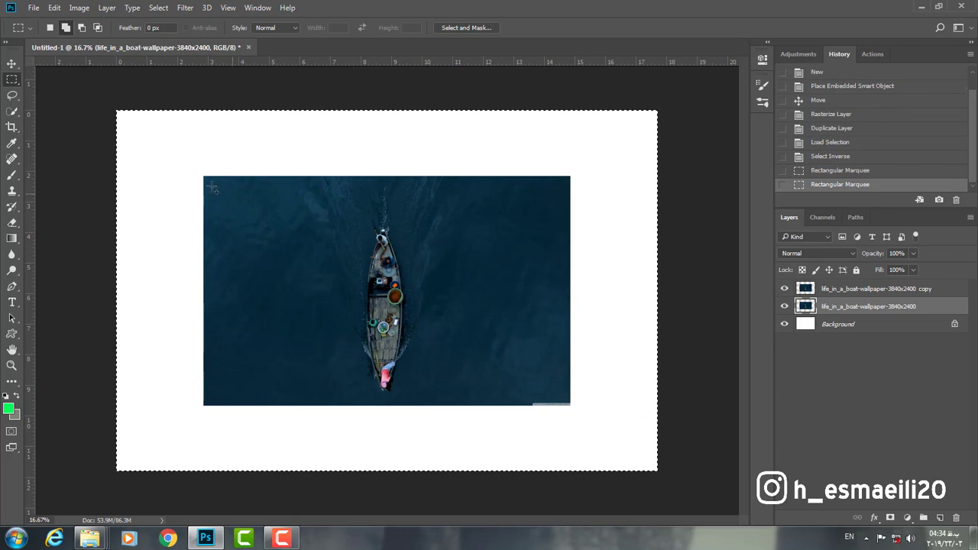
pyautogui.moveTo(212, 184); pyautogui.dragTo(561, 400)
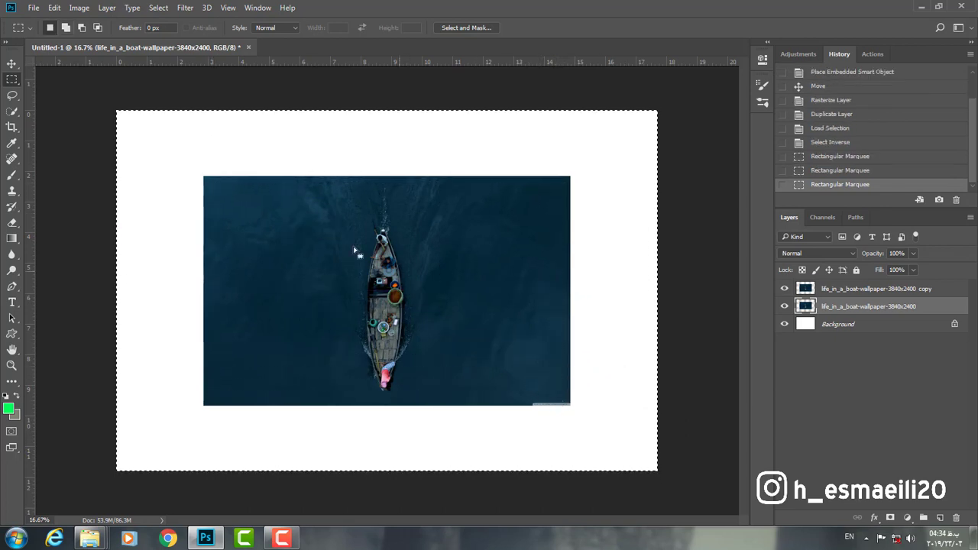
pyautogui.moveTo(210, 182); pyautogui.dragTo(565, 398)
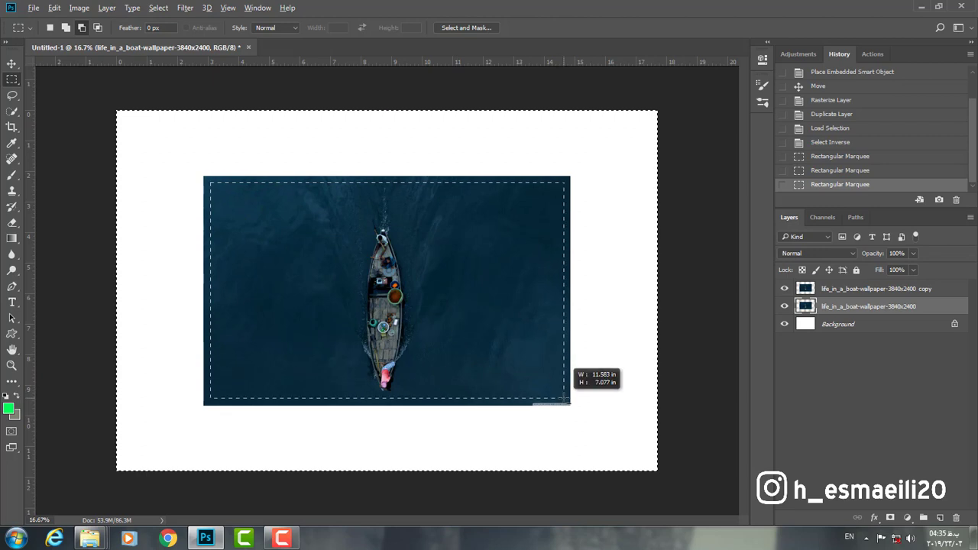
# Step: Content-Aware Fill the margin with water, deselect, and merge the two boat layers into one
pyautogui.hotkey('alt', ']')
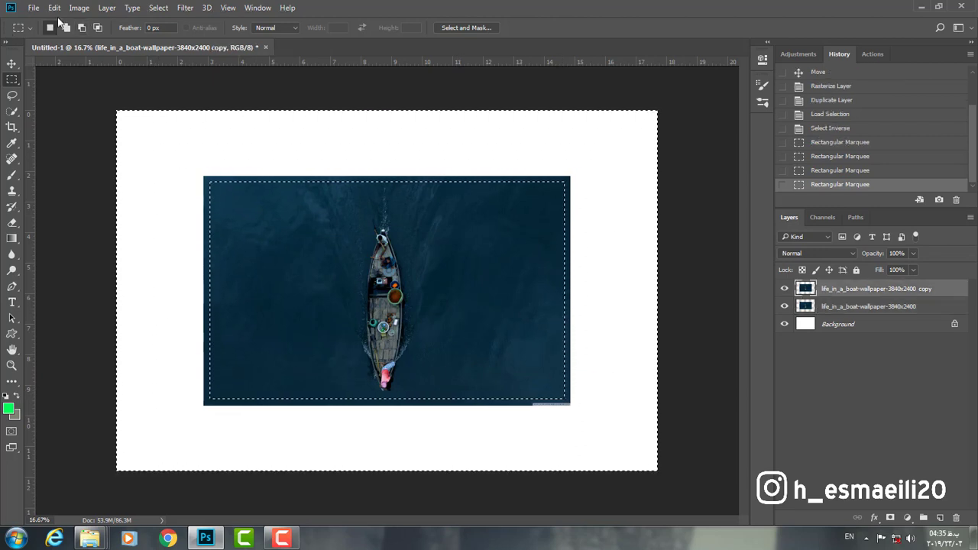
pyautogui.click(55, 8)
pyautogui.click(63, 194)
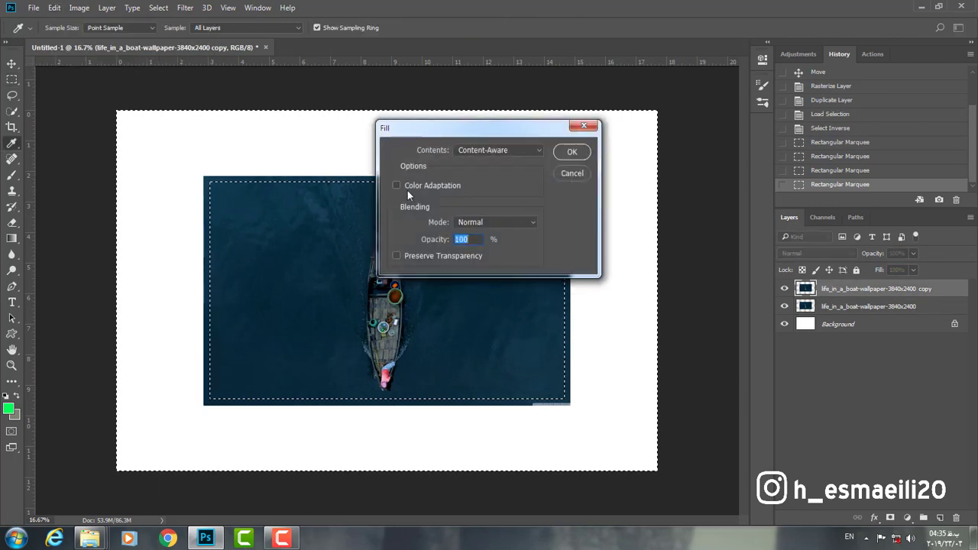
pyautogui.click(570, 152)
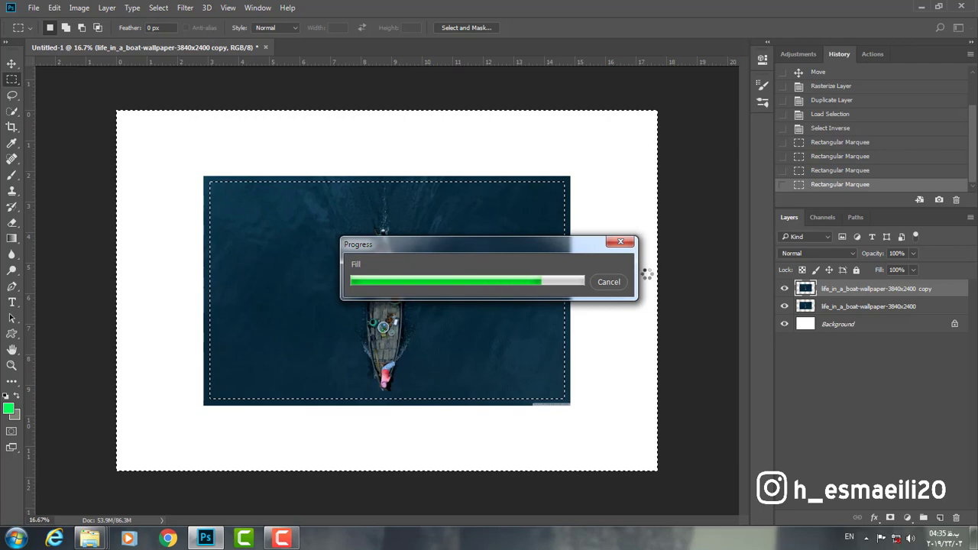
pyautogui.click(171, 138)
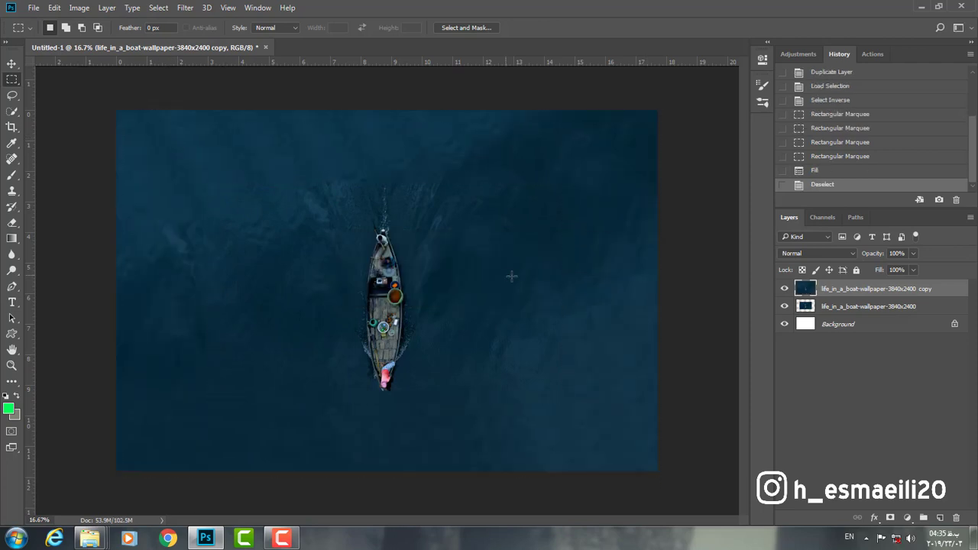
pyautogui.rightClick(869, 305)
pyautogui.click(650, 415)
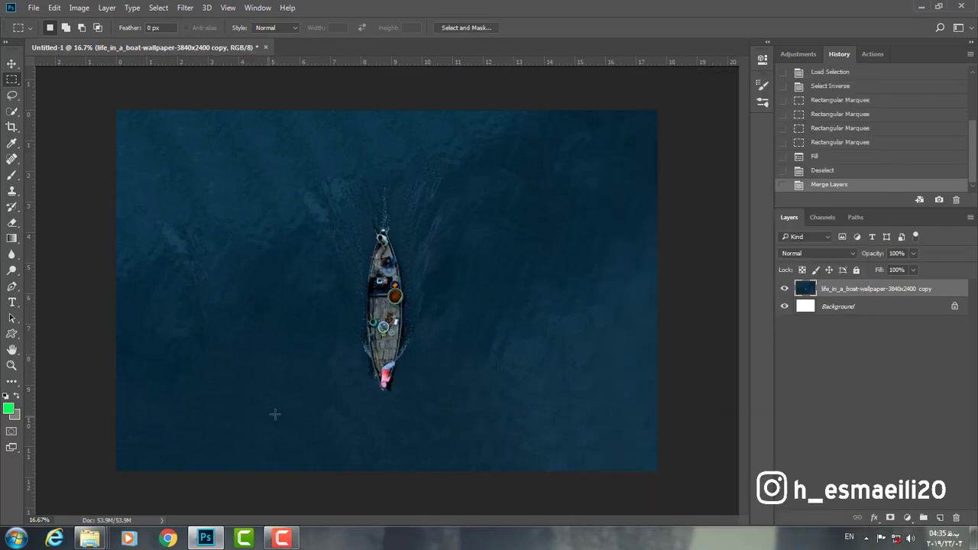
# Step: Quick-select the whole boat from bow to stern, including its left edge
pyautogui.click(11, 367)
pyautogui.moveTo(349, 219); pyautogui.dragTo(412, 305)
pyautogui.click(350, 28)
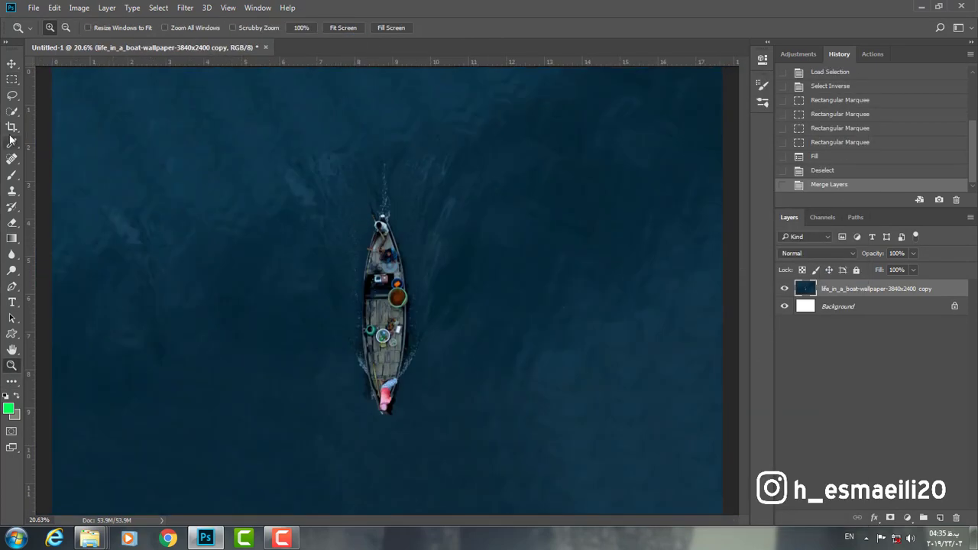
pyautogui.press('w')
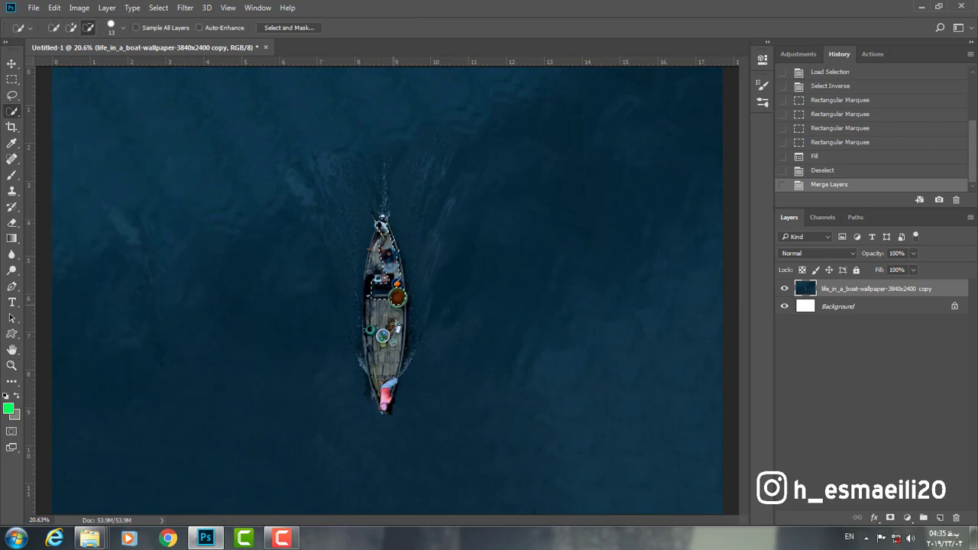
pyautogui.moveTo(384, 321); pyautogui.dragTo(384, 389)
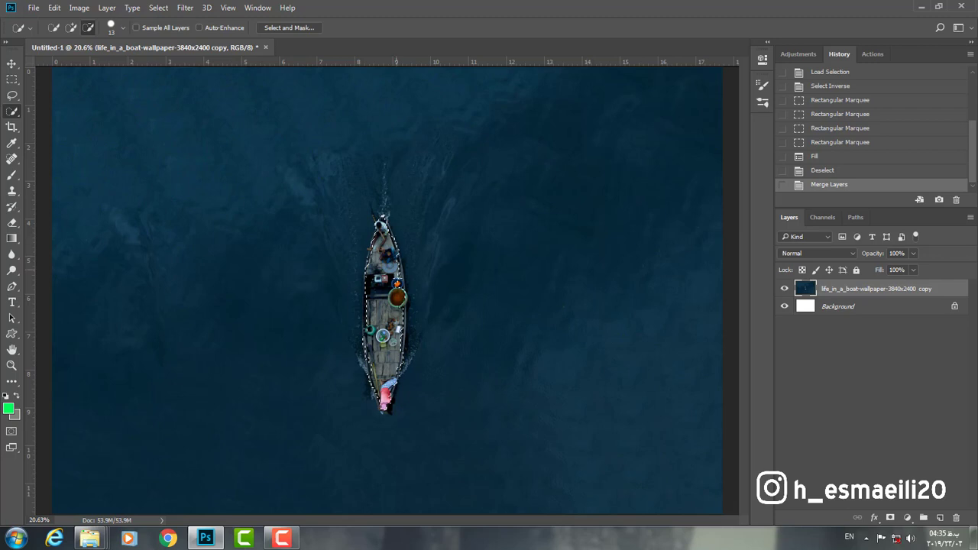
pyautogui.scroll(1, 385, 390)
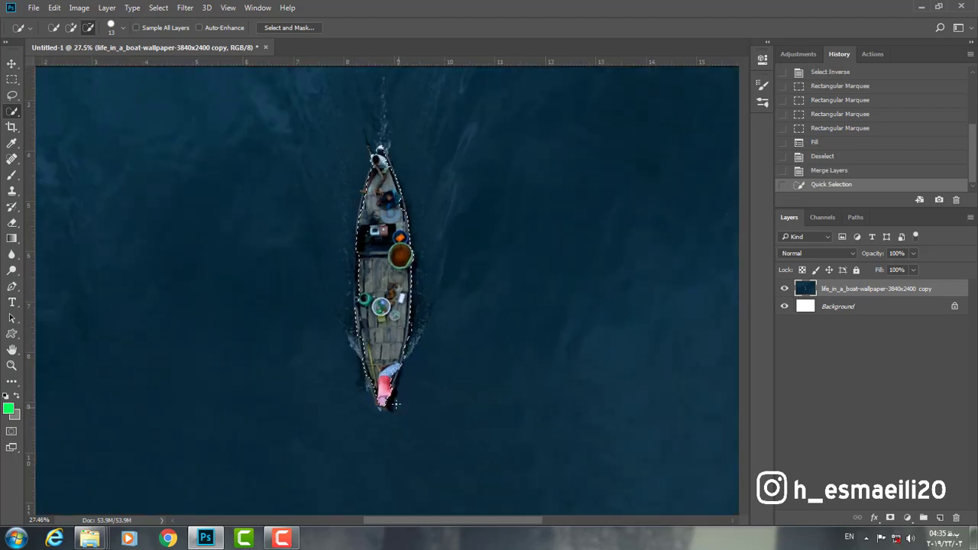
pyautogui.scroll(3, 386, 379)
pyautogui.scroll(1, 390, 353)
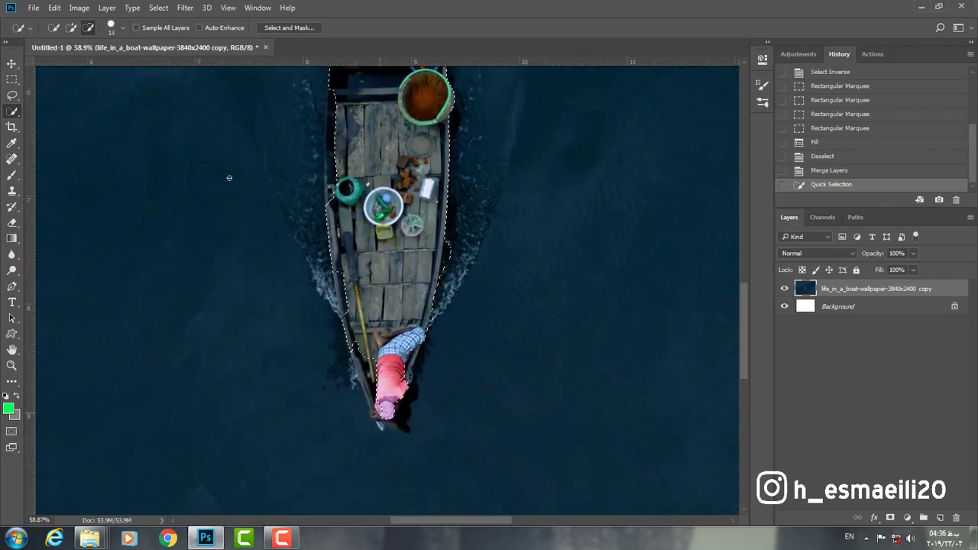
pyautogui.keyDown('alt'); pyautogui.click(345, 267); pyautogui.keyUp('alt')
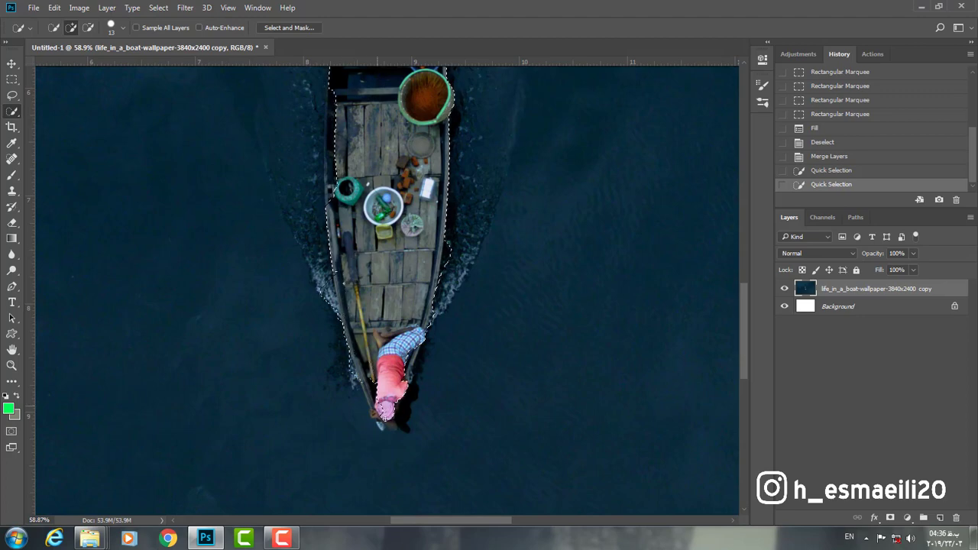
pyautogui.click(337, 285)
# Step: Refine the boat selection with the Lasso along its left and right sides and bow tip
pyautogui.click(11, 95)
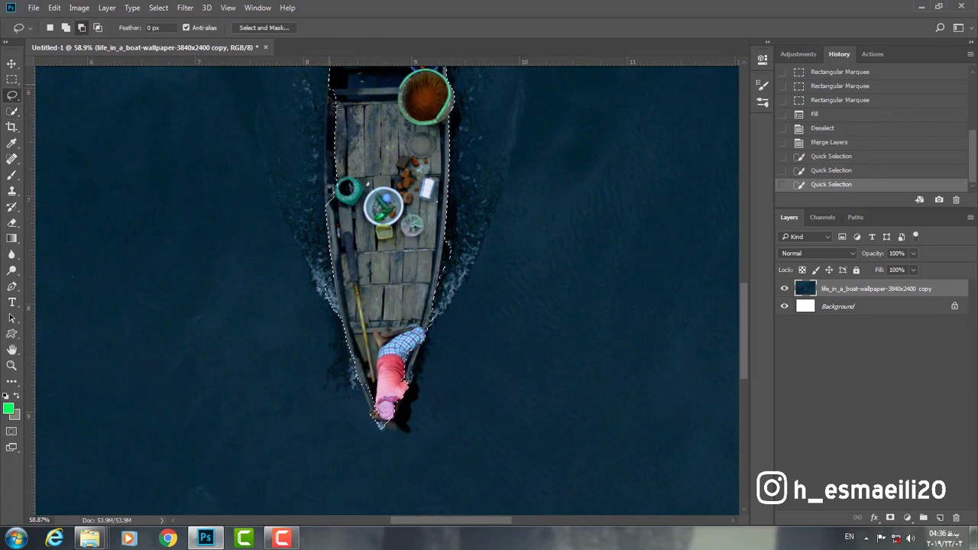
pyautogui.moveTo(337, 222); pyautogui.dragTo(335, 83)
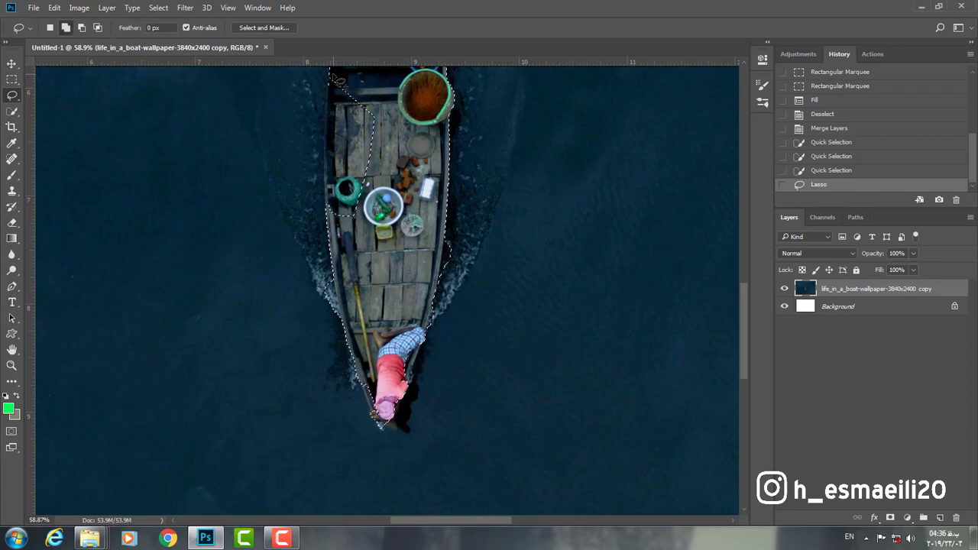
pyautogui.moveTo(388, 83); pyautogui.dragTo(325, 134)
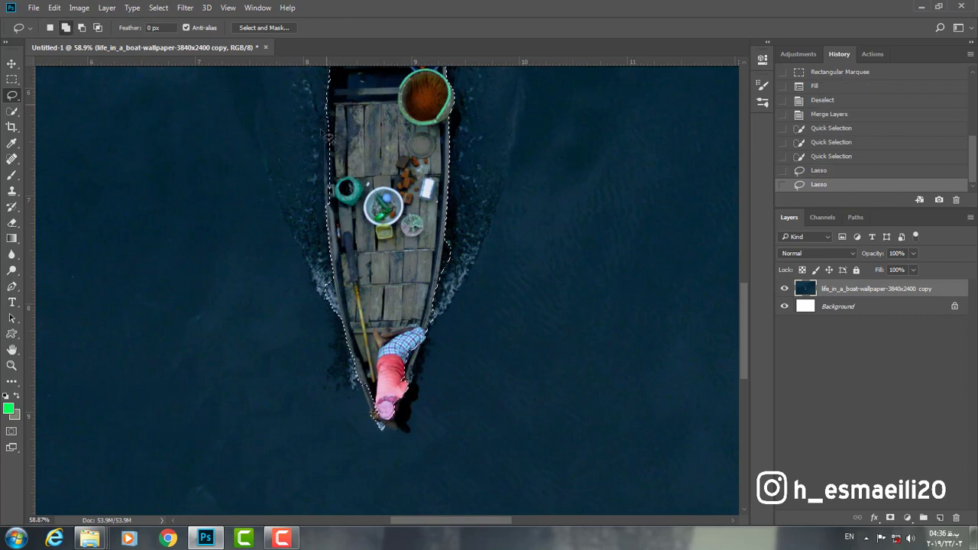
pyautogui.moveTo(334, 221); pyautogui.dragTo(335, 138)
pyautogui.moveTo(346, 227); pyautogui.dragTo(332, 115)
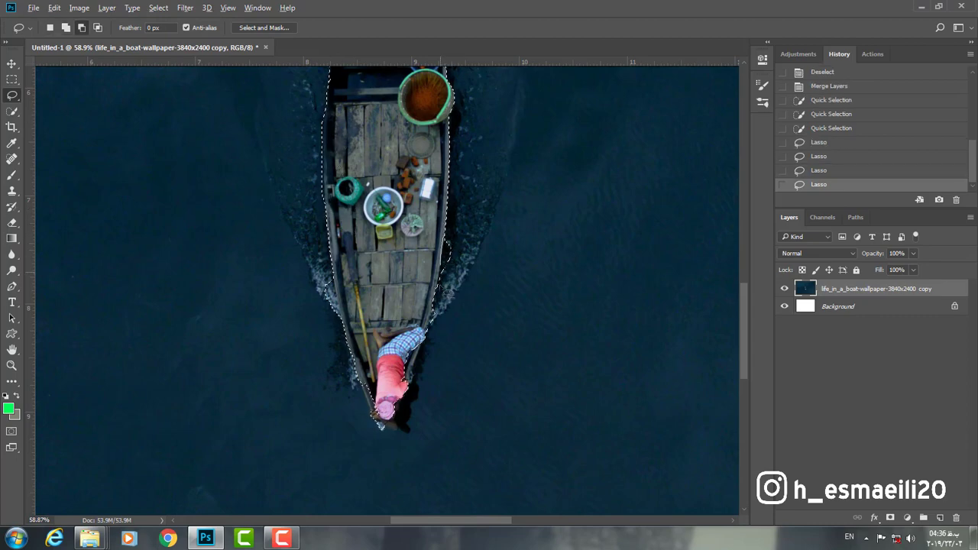
pyautogui.moveTo(446, 289); pyautogui.dragTo(450, 328)
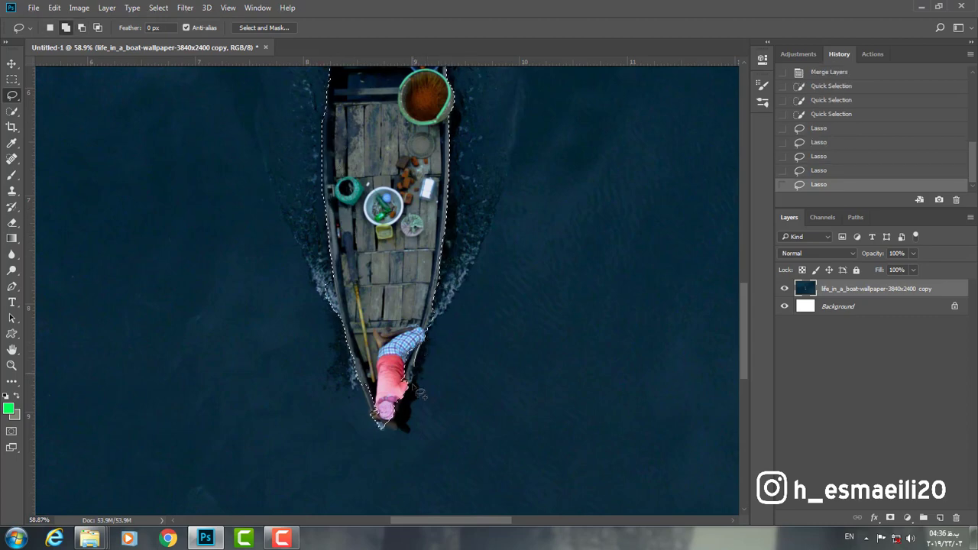
pyautogui.moveTo(378, 413); pyautogui.dragTo(373, 411)
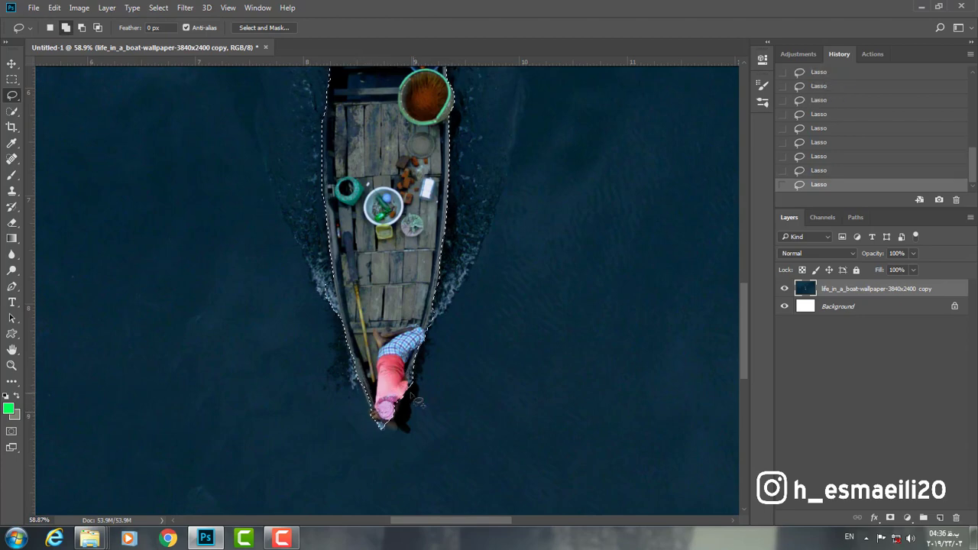
# Step: Clean up the stray selection near the boat's right edge and basket
pyautogui.scroll(1, 419, 401)
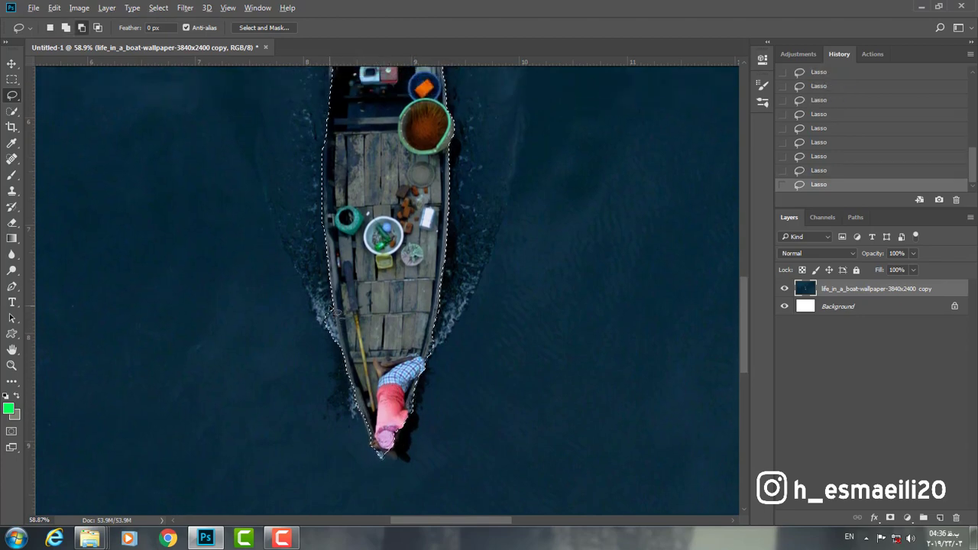
pyautogui.moveTo(334, 311); pyautogui.dragTo(337, 341)
pyautogui.scroll(1, 329, 298)
pyautogui.scroll(3, 344, 252)
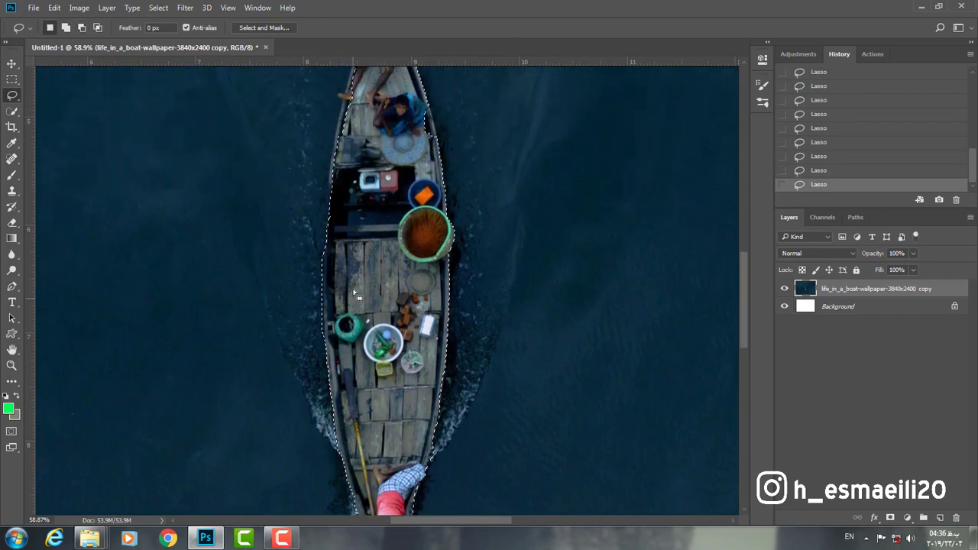
pyautogui.scroll(3, 359, 207)
pyautogui.scroll(1, 376, 157)
pyautogui.press('/')
pyautogui.press('/')
pyautogui.press('/')
pyautogui.press('/')
pyautogui.press('/')
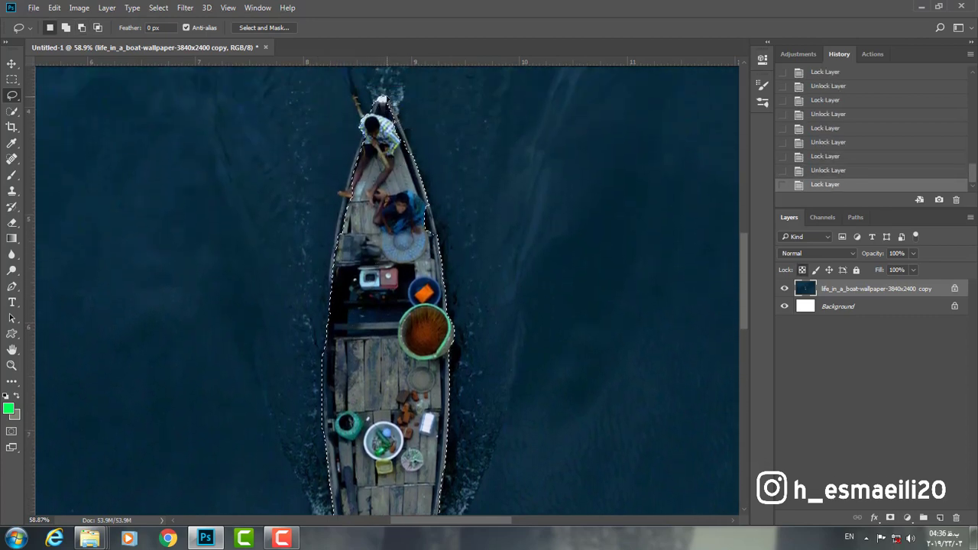
pyautogui.press('/')
pyautogui.press('/')
pyautogui.press('/')
pyautogui.press('/')
pyautogui.press('/')
pyautogui.moveTo(422, 161); pyautogui.dragTo(428, 183)
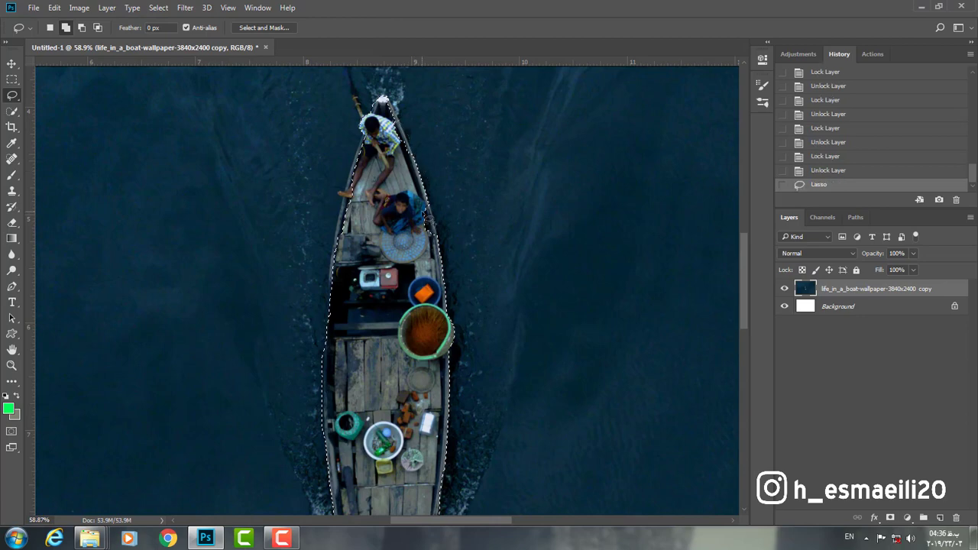
pyautogui.moveTo(417, 217); pyautogui.dragTo(433, 246)
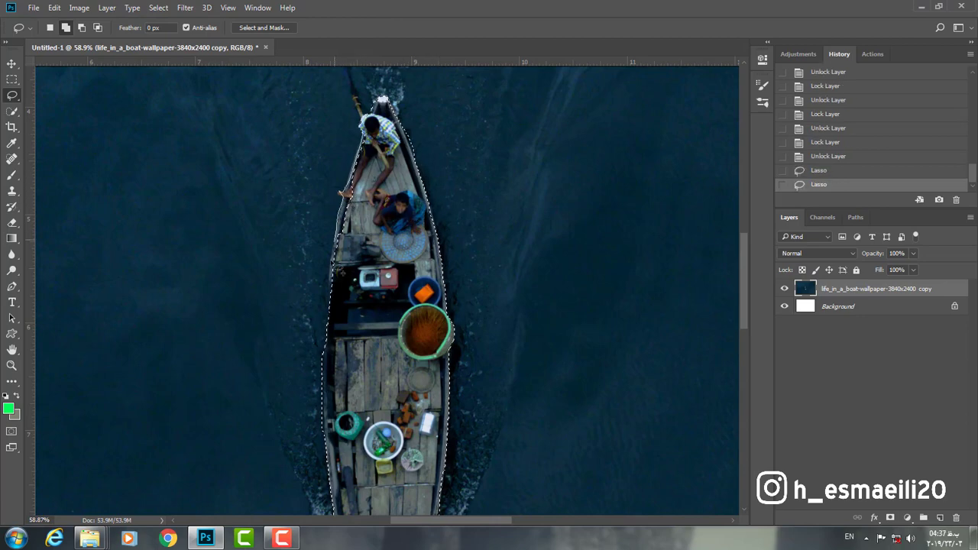
pyautogui.moveTo(403, 158); pyautogui.dragTo(386, 103)
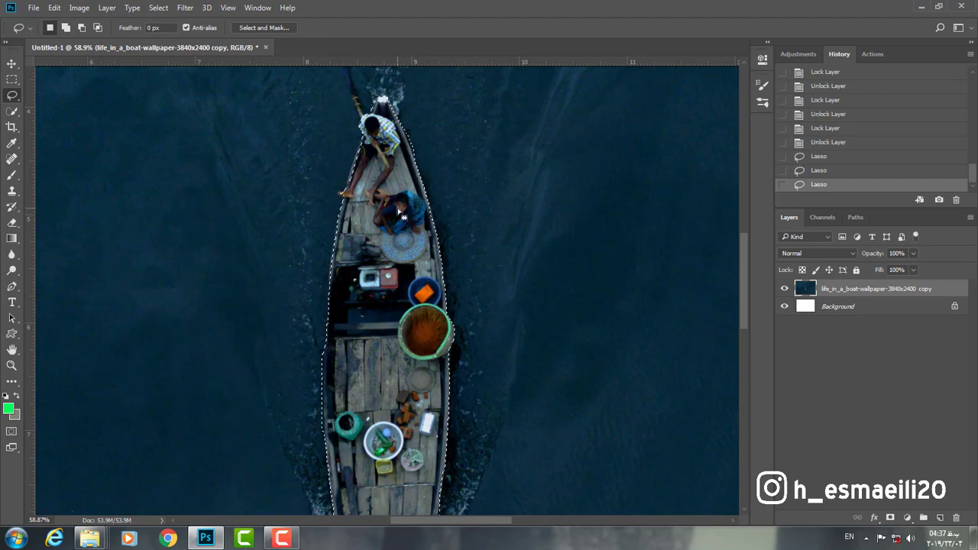
pyautogui.scroll(-3, 398, 211)
pyautogui.scroll(-2, 398, 211)
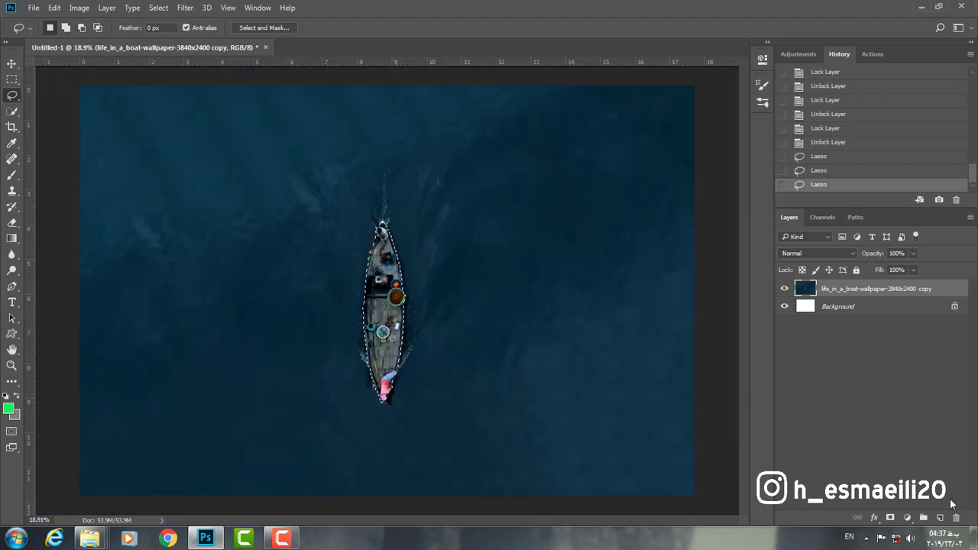
# Step: Add a new Layer 1 masked to the boat selection and choose the shark image file
pyautogui.click(940, 518)
pyautogui.click(891, 519)
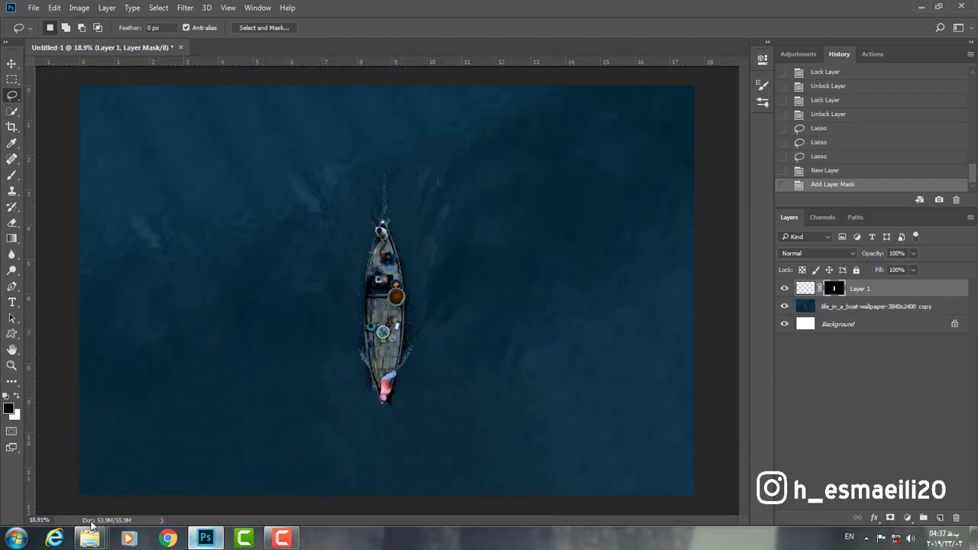
pyautogui.click(207, 469)
pyautogui.click(458, 256)
# Step: Open file (39).jpg and Clone Stamp over the bright spots and marks on the shark's snout
pyautogui.click(303, 37)
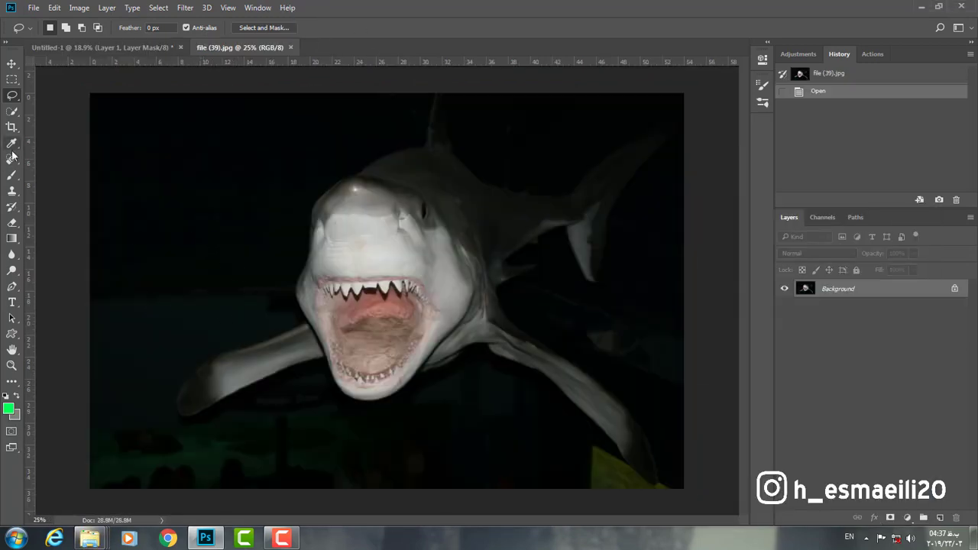
pyautogui.click(12, 190)
pyautogui.scroll(5, 359, 193)
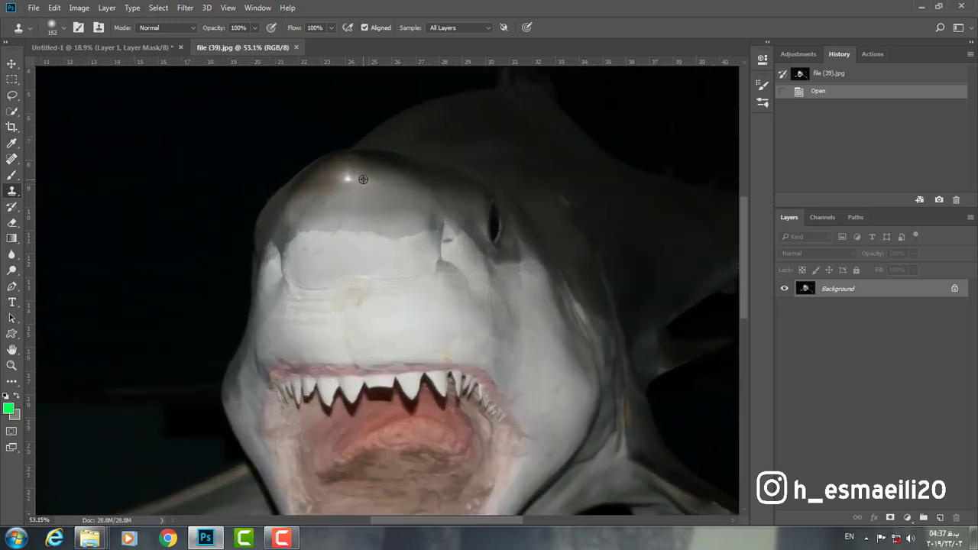
pyautogui.rightClick(396, 196)
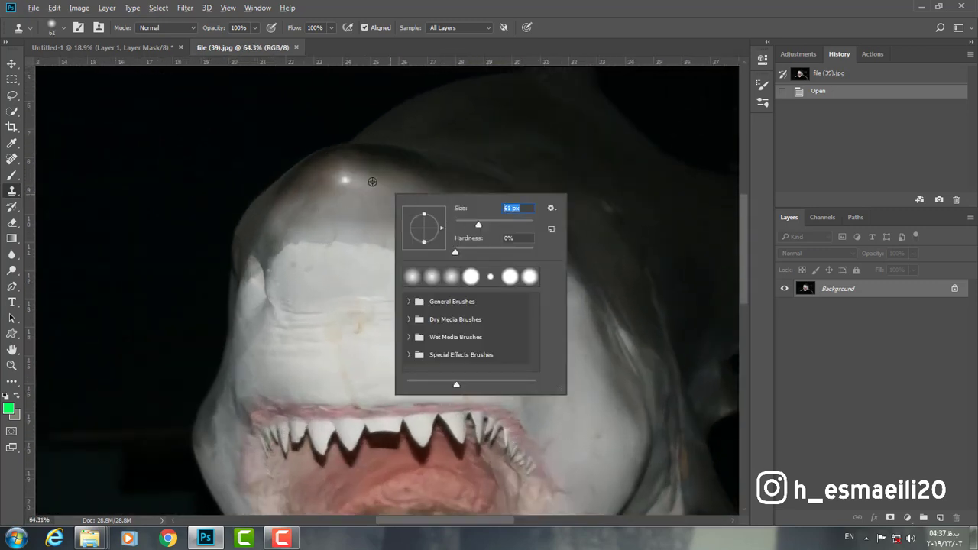
pyautogui.click(346, 180)
pyautogui.click(368, 188)
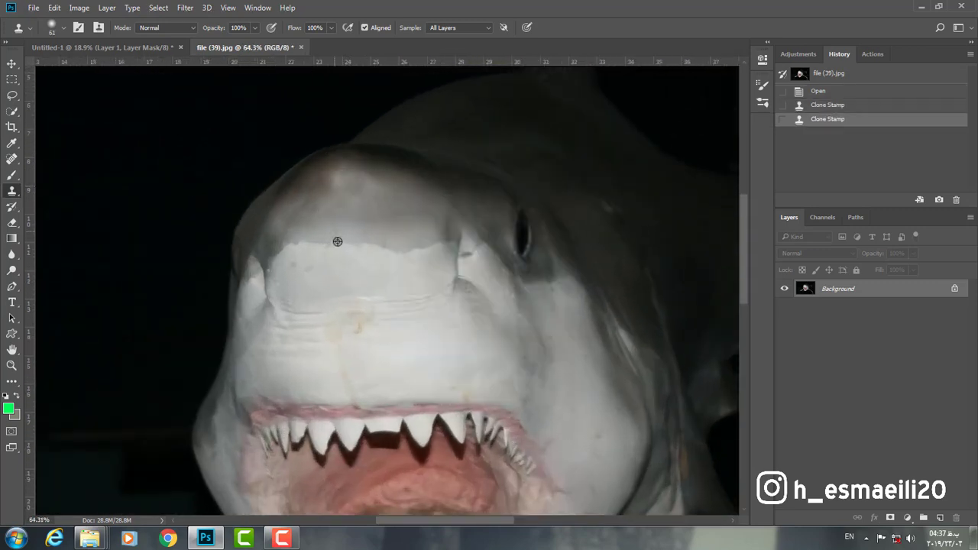
pyautogui.scroll(-1, 339, 236)
pyautogui.click(328, 186)
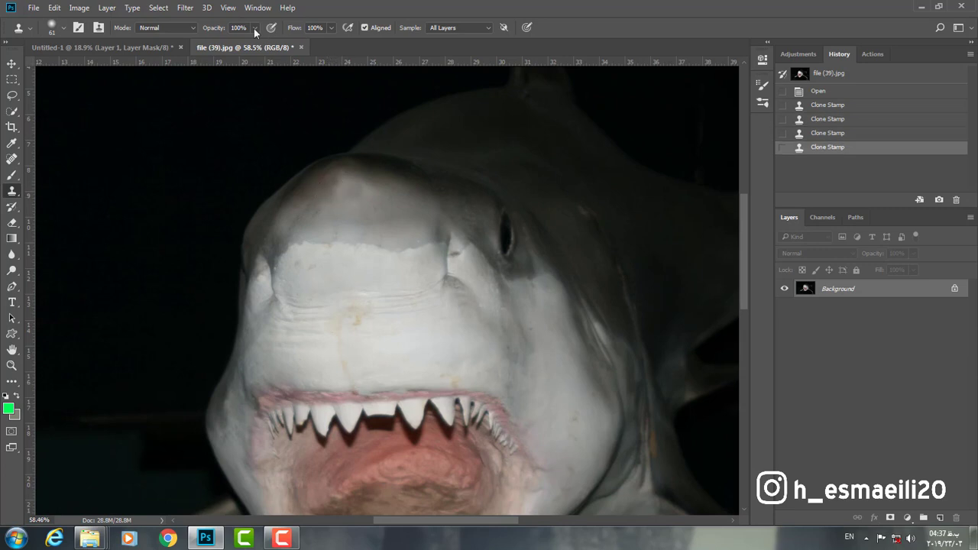
pyautogui.write('38')
pyautogui.moveTo(343, 175); pyautogui.dragTo(356, 167)
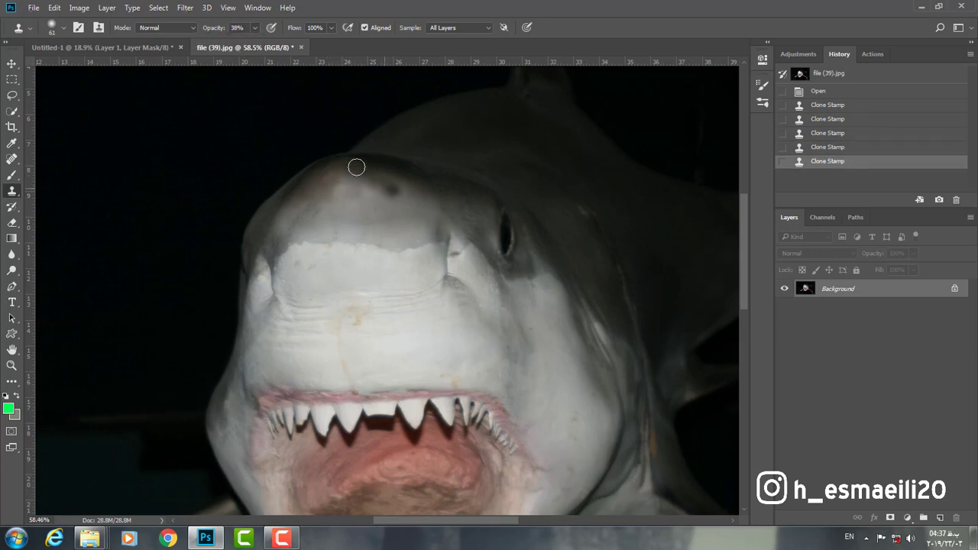
pyautogui.click(328, 185)
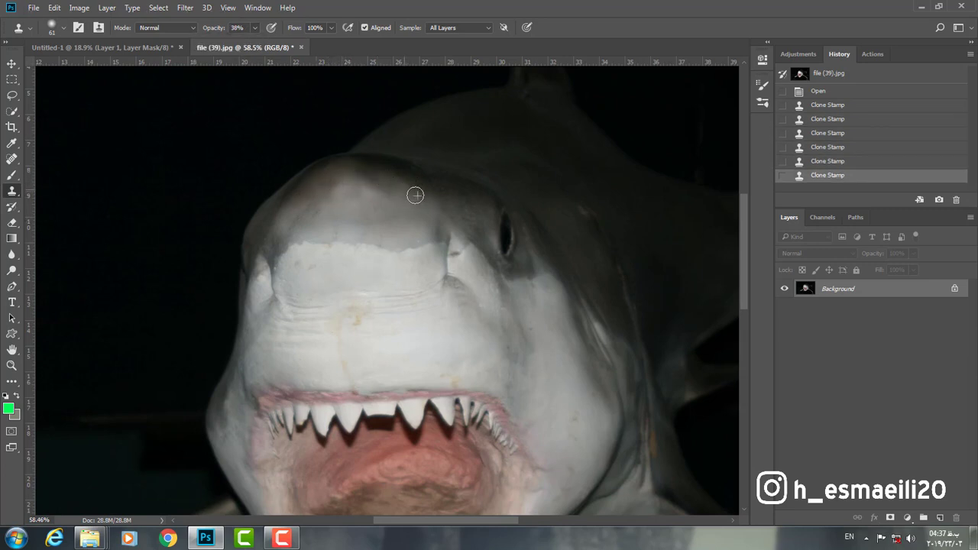
pyautogui.click(415, 195)
pyautogui.click(378, 181)
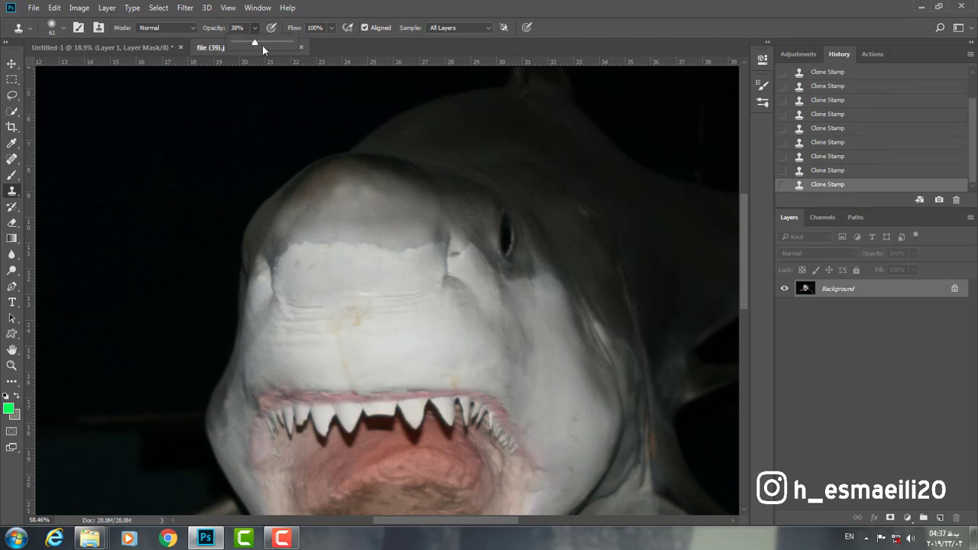
pyautogui.hotkey('ctrl', '0')
# Step: Paint the yellow and greenish background patches around the shark black with a 369 px brush
pyautogui.press('b')
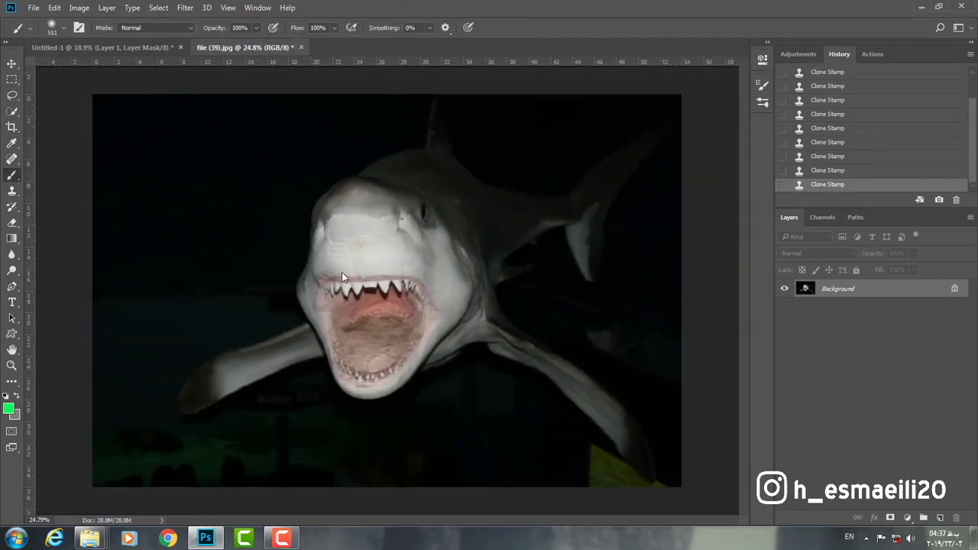
pyautogui.rightClick(552, 308)
pyautogui.write('369')
pyautogui.press('Return')
pyautogui.moveTo(607, 332)
pyautogui.mouseDown()
pyautogui.moveTo(566, 452)
pyautogui.moveTo(643, 490)
pyautogui.mouseUp()
pyautogui.click(643, 490)
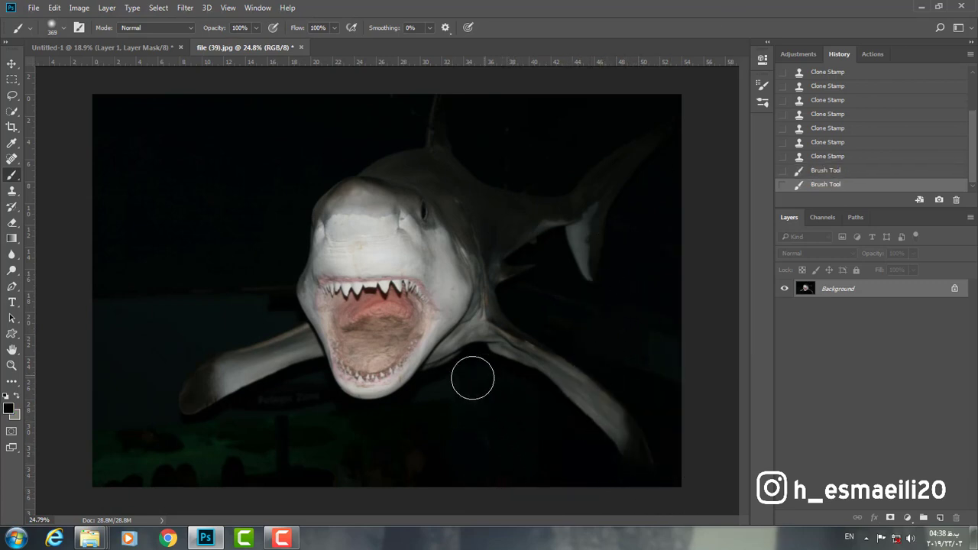
pyautogui.moveTo(313, 399); pyautogui.dragTo(427, 479)
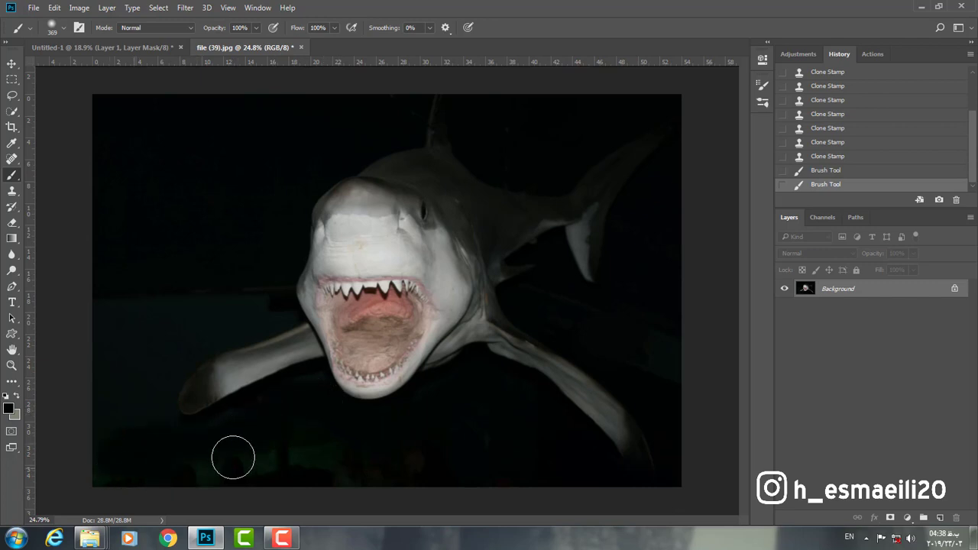
pyautogui.moveTo(529, 473); pyautogui.dragTo(531, 477)
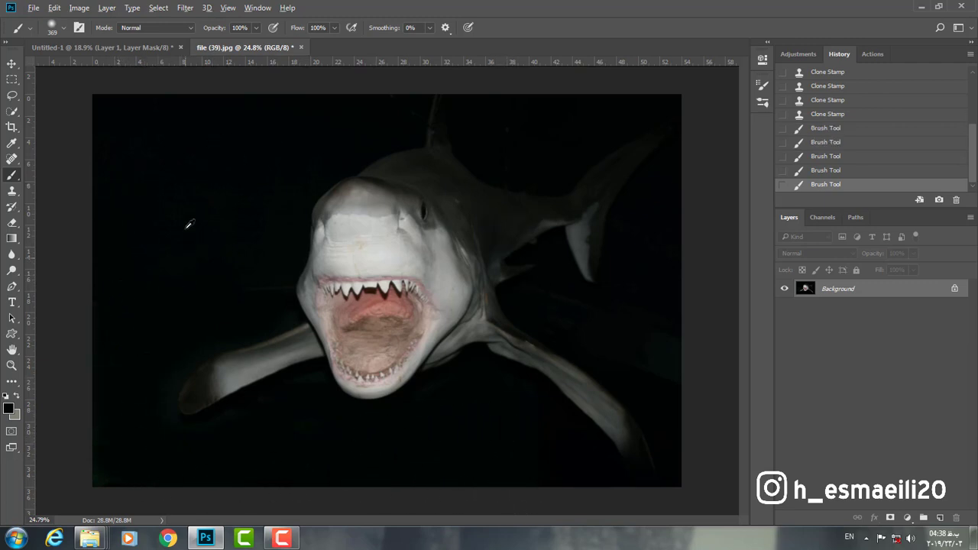
pyautogui.moveTo(135, 210)
pyautogui.mouseDown()
pyautogui.moveTo(201, 219)
pyautogui.moveTo(149, 398)
pyautogui.mouseUp()
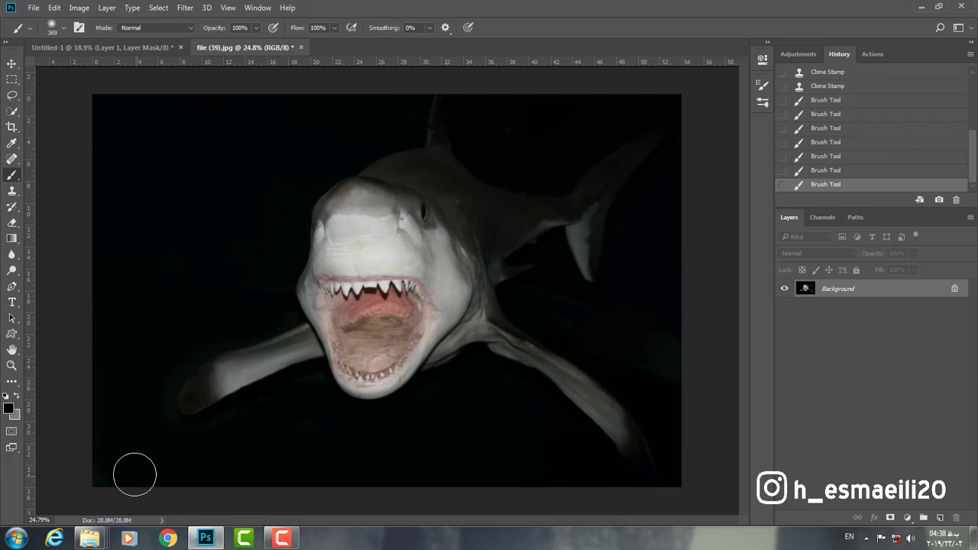
# Step: Copy the shark into the boat composition, close the shark file without saving, and centre it
pyautogui.moveTo(272, 46); pyautogui.dragTo(290, 134)
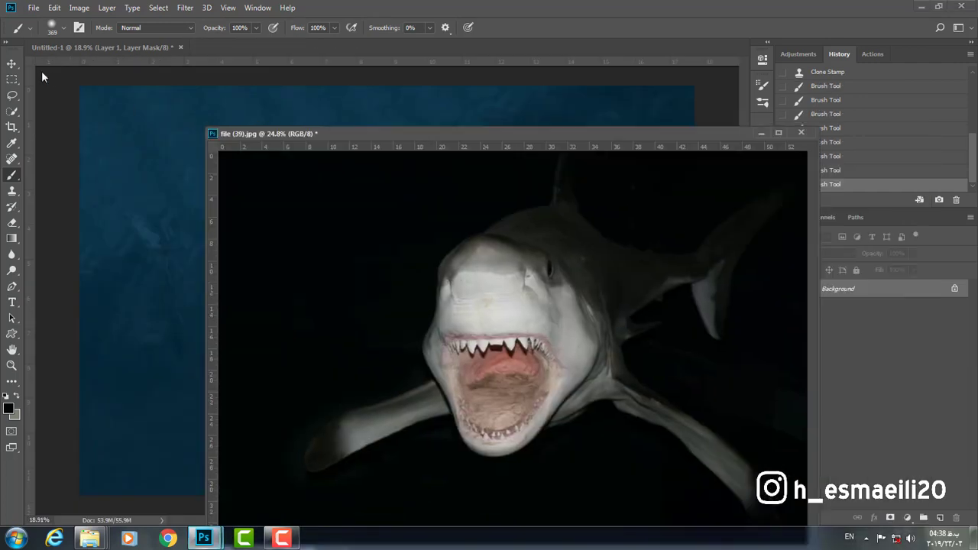
pyautogui.press('v')
pyautogui.moveTo(472, 272); pyautogui.dragTo(511, 137)
pyautogui.click(801, 133)
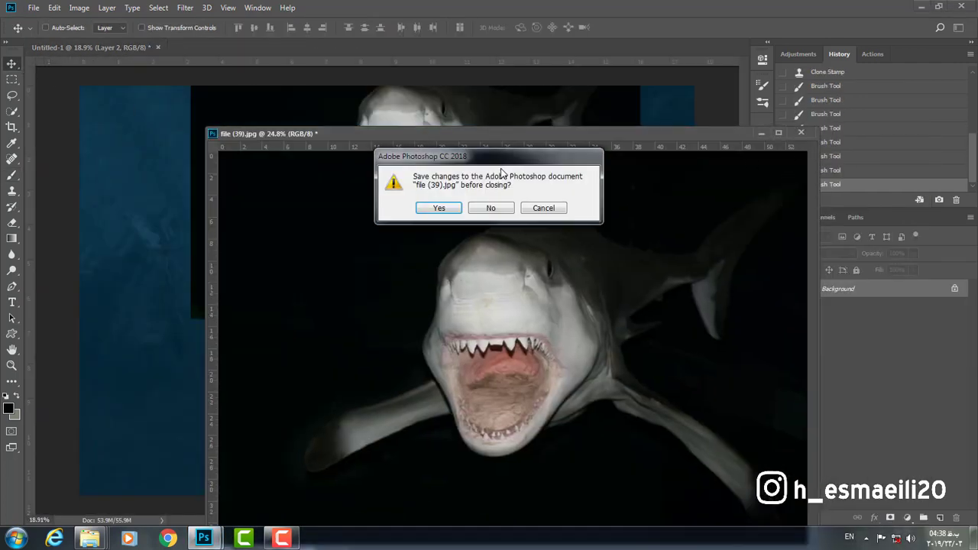
pyautogui.click(493, 207)
pyautogui.moveTo(428, 183); pyautogui.dragTo(394, 285)
# Step: Scale the shark layer to about 139% and set its opacity to 46%
pyautogui.hotkey('ctrl', 't')
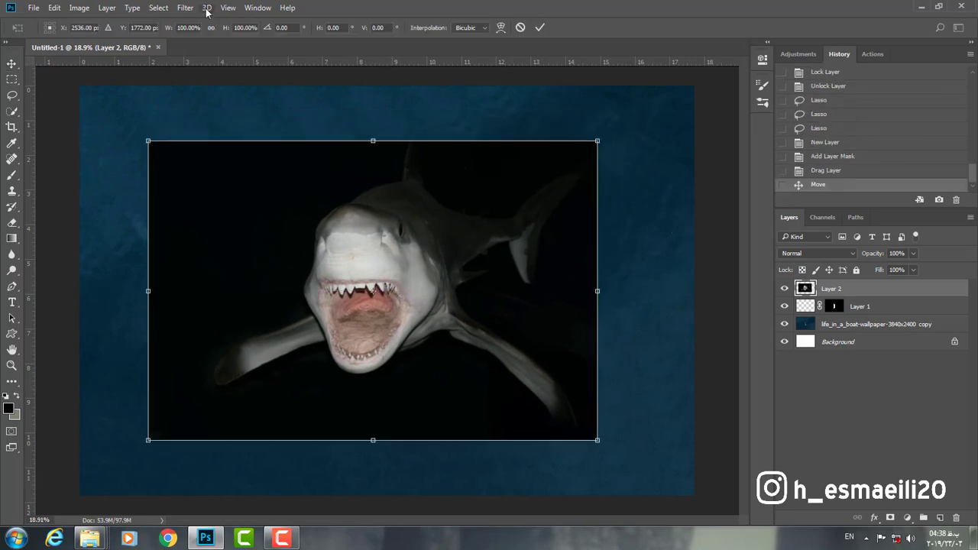
pyautogui.moveTo(148, 141); pyautogui.dragTo(50, 86)
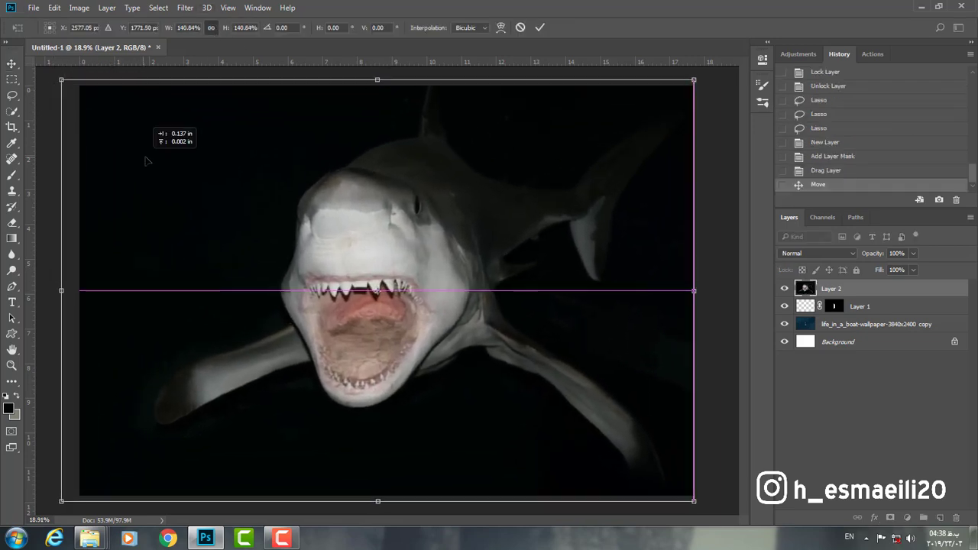
pyautogui.moveTo(153, 135); pyautogui.dragTo(164, 148)
pyautogui.click(911, 255)
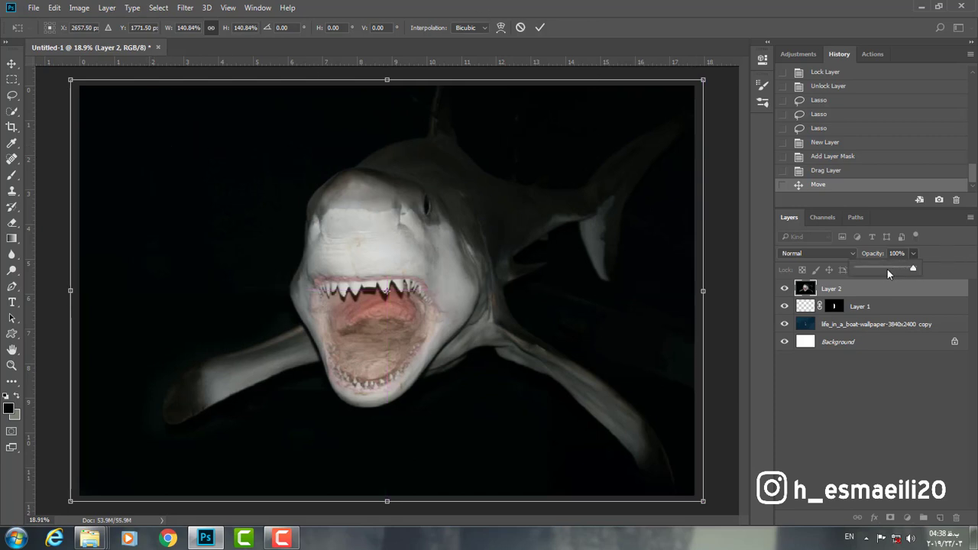
pyautogui.moveTo(887, 269); pyautogui.dragTo(883, 270)
pyautogui.press('Return')
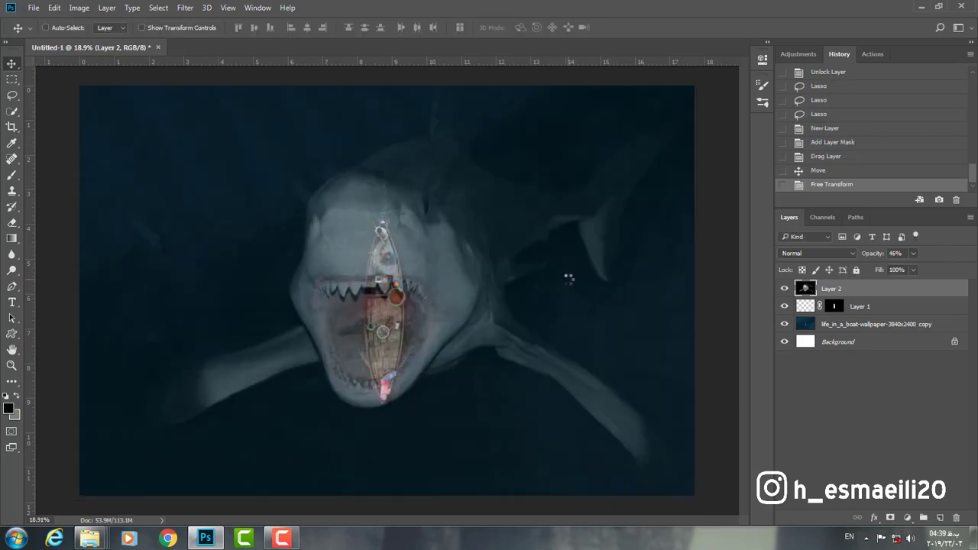
# Step: Give the shark layer an inverted boat-shaped mask at full opacity and Color Dodge blending
pyautogui.hotkey('shift', 'Right')
pyautogui.hotkey('shift', 'Right')
pyautogui.hotkey('shift', 'Right')
pyautogui.hotkey('shift', 'Right')
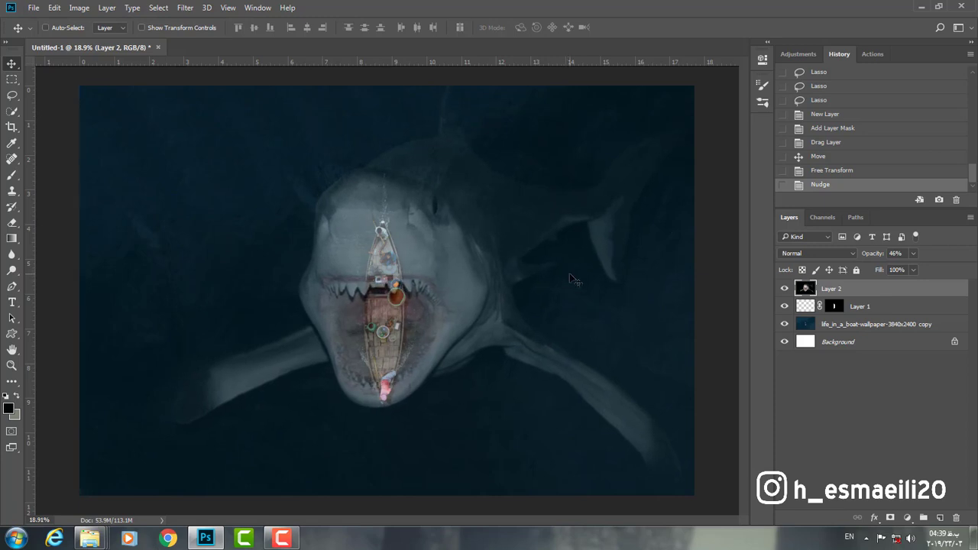
pyautogui.moveTo(920, 272); pyautogui.dragTo(949, 273)
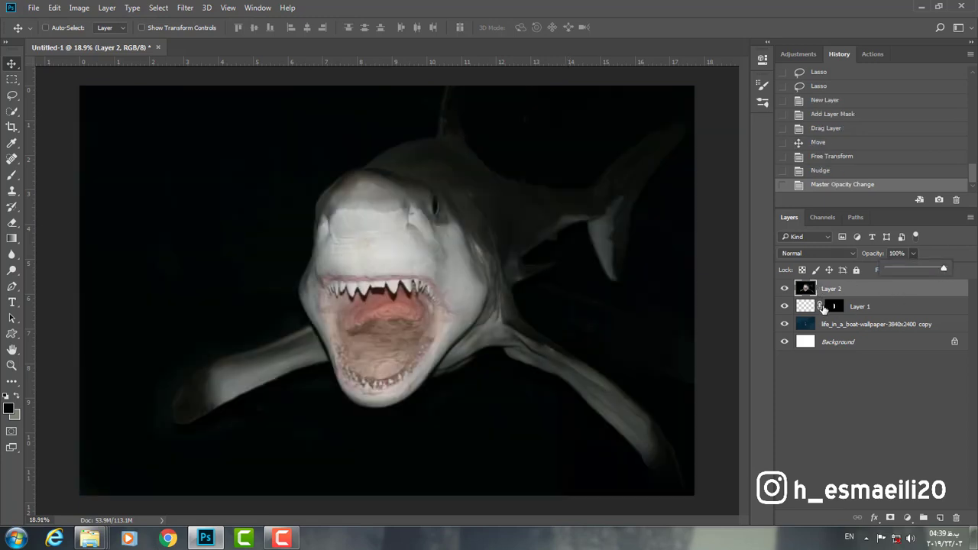
pyautogui.keyDown('ctrl'); pyautogui.click(834, 305); pyautogui.keyUp('ctrl')
pyautogui.click(891, 519)
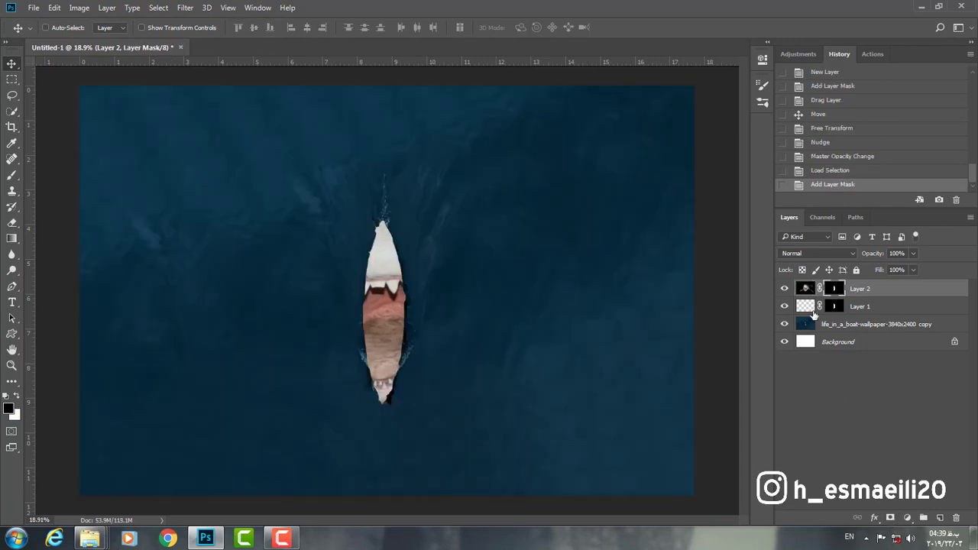
pyautogui.hotkey('ctrl', 'i')
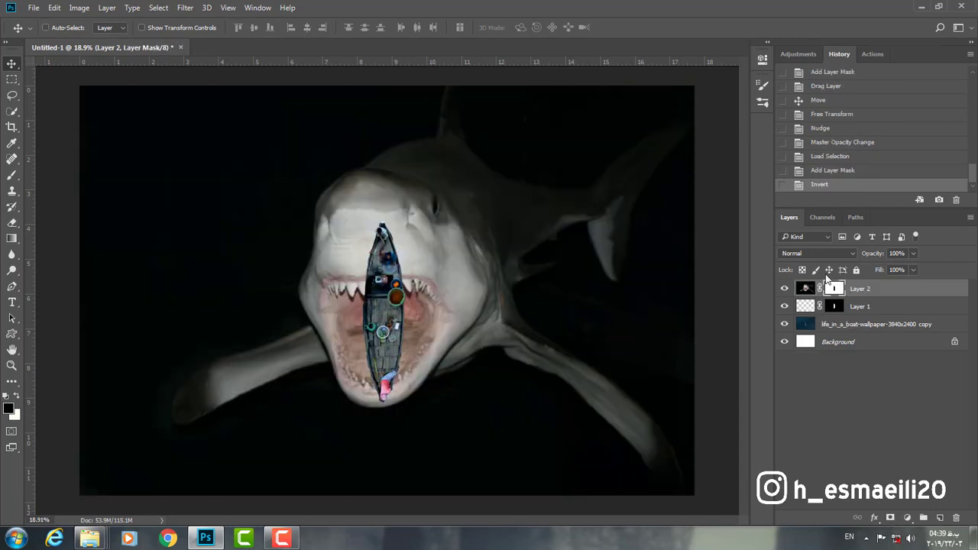
pyautogui.click(816, 253)
pyautogui.click(832, 307)
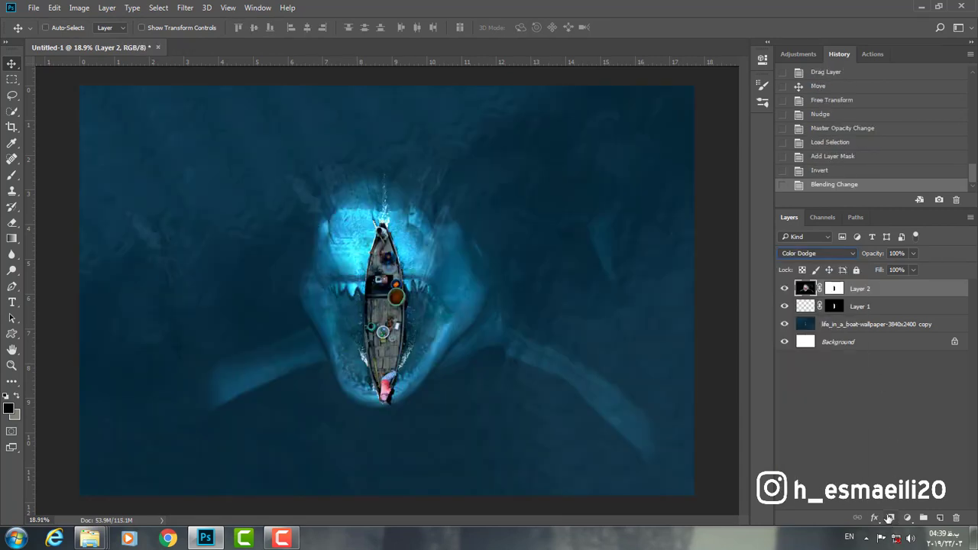
# Step: Add a Levels adjustment layer clipped to the shark layer
pyautogui.click(907, 518)
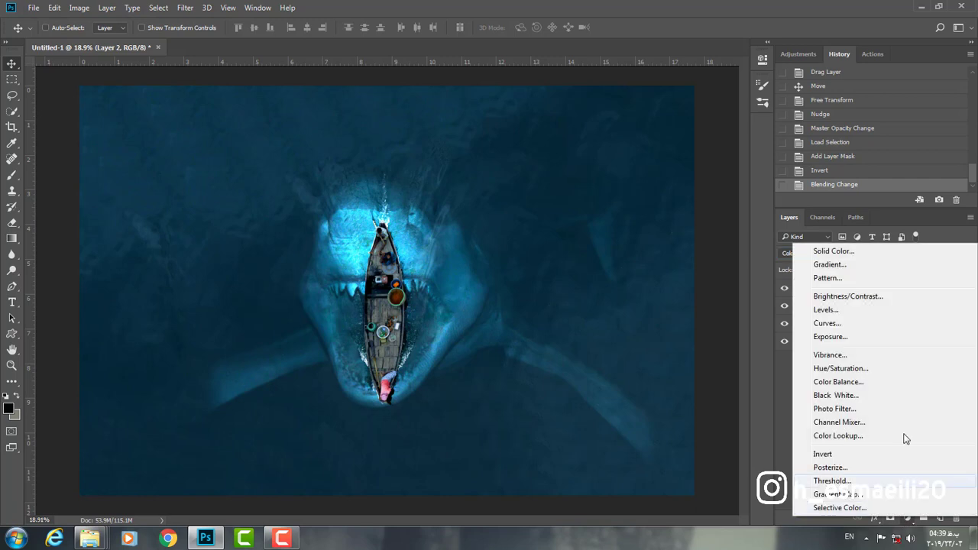
pyautogui.click(826, 310)
pyautogui.click(657, 262)
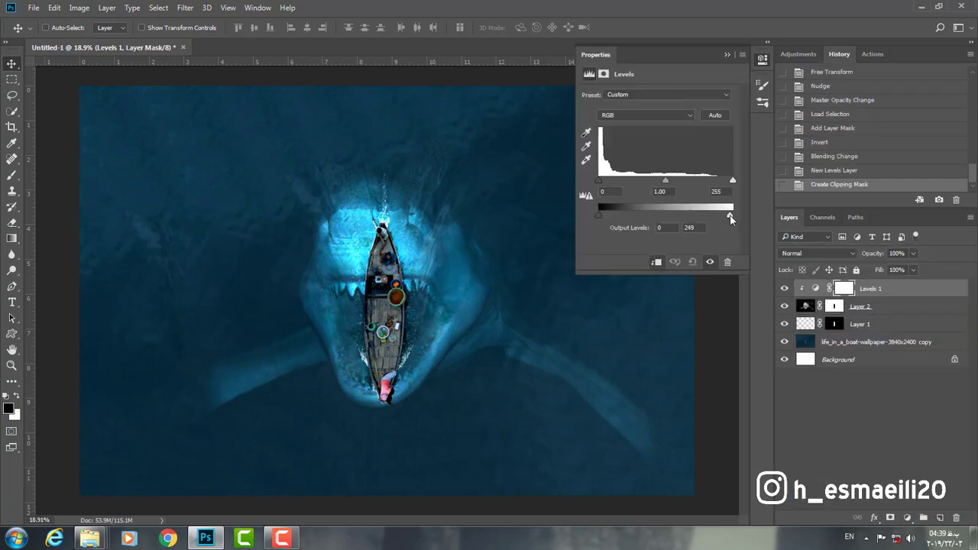
# Step: Set Levels to input black 15, midtones 1.29, and output white around 202
pyautogui.moveTo(731, 218); pyautogui.dragTo(705, 216)
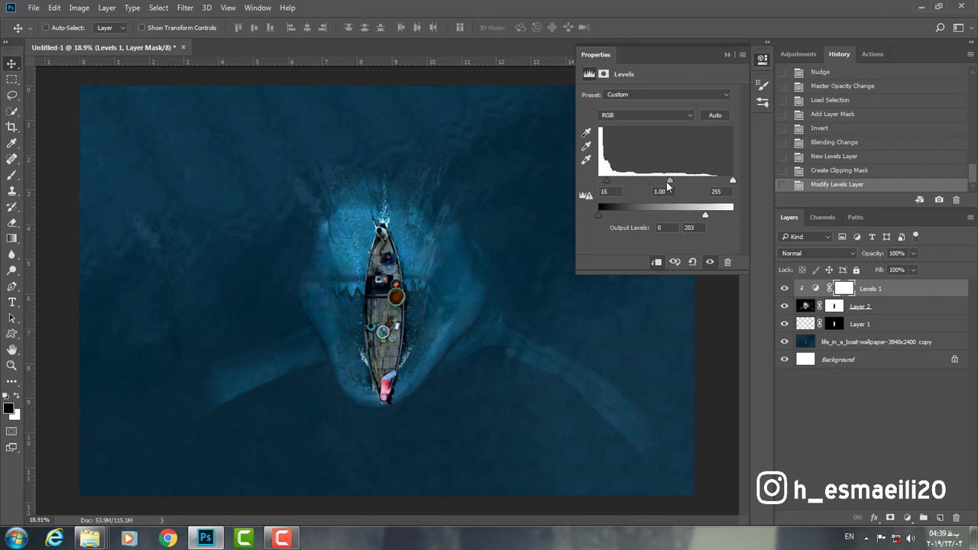
pyautogui.moveTo(676, 186); pyautogui.dragTo(656, 184)
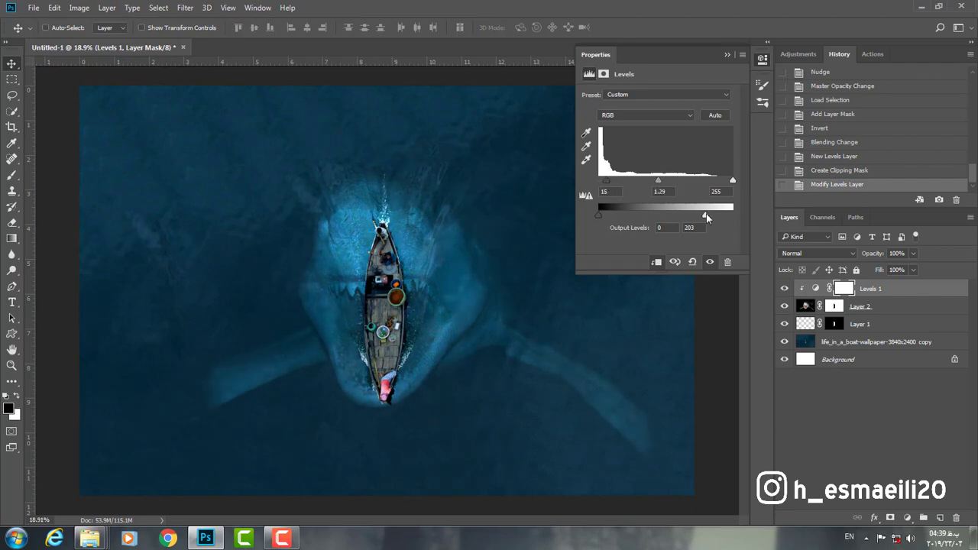
pyautogui.moveTo(706, 215); pyautogui.dragTo(705, 216)
pyautogui.moveTo(732, 182); pyautogui.dragTo(722, 181)
pyautogui.click(709, 263)
pyautogui.click(727, 55)
# Step: Add a clipped Brightness/Contrast layer with brightness -10 and contrast 24
pyautogui.click(908, 518)
pyautogui.click(822, 297)
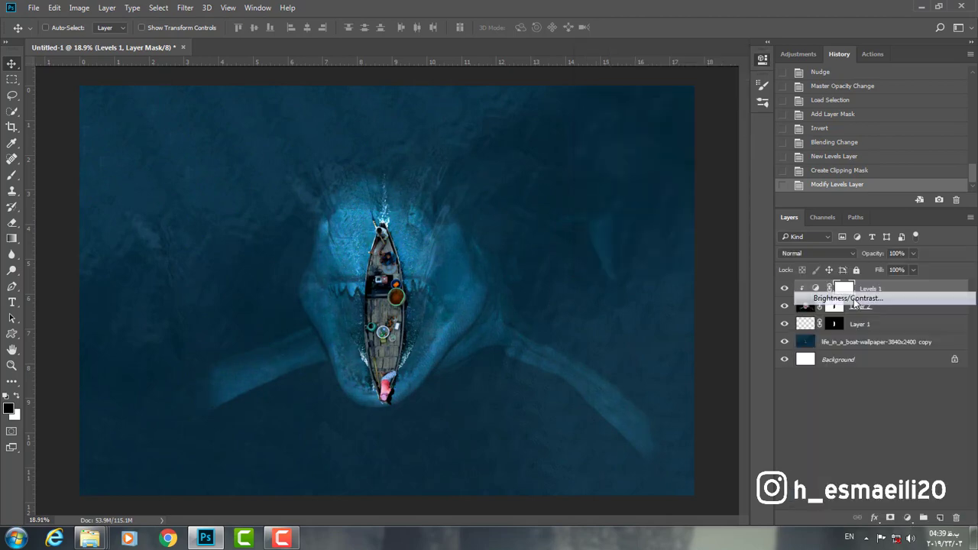
pyautogui.click(658, 262)
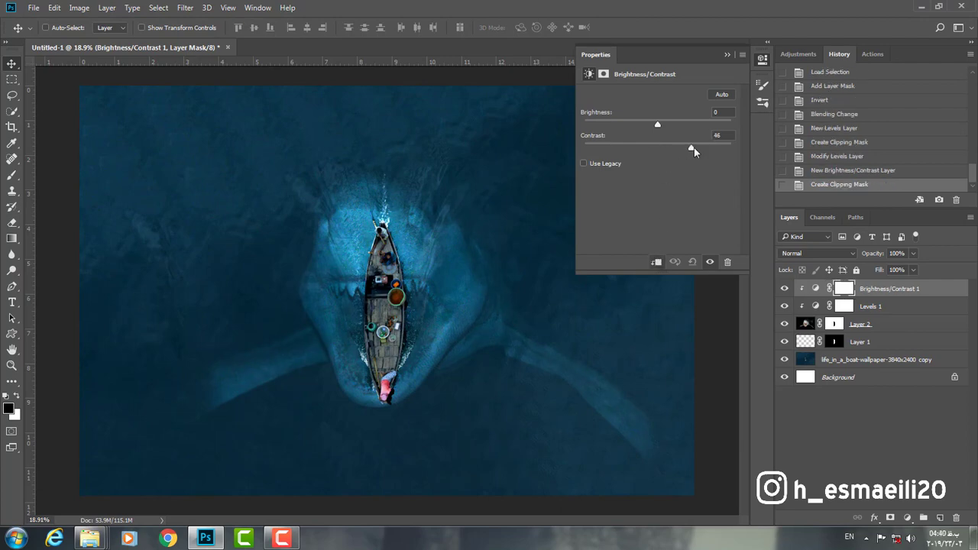
pyautogui.moveTo(694, 148); pyautogui.dragTo(656, 131)
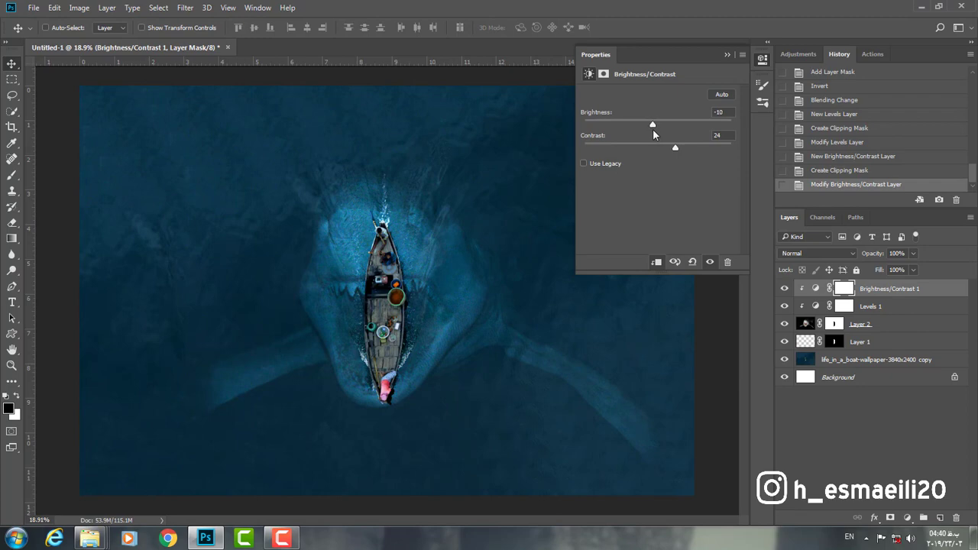
pyautogui.click(727, 55)
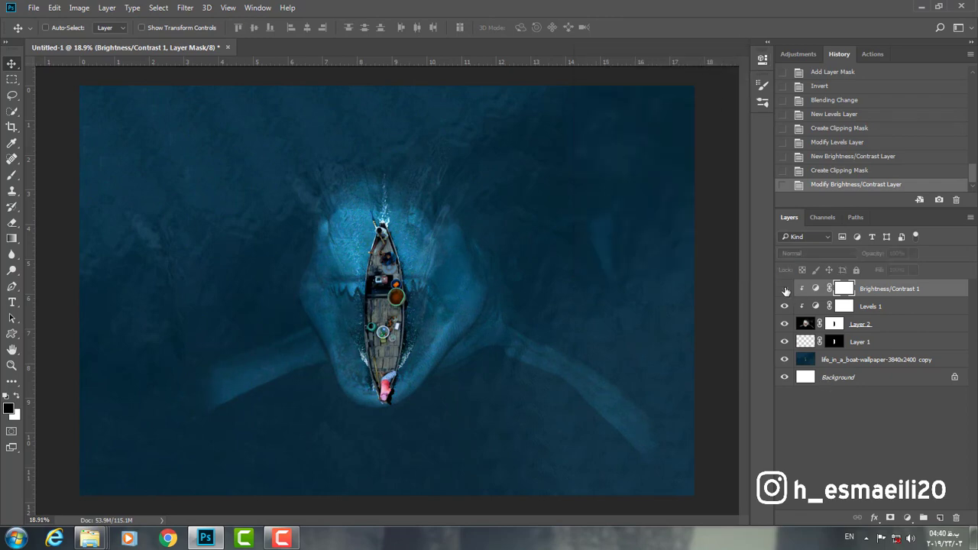
# Step: Add a Color Lookup layer above Layer 1 using DropBlues.3DL at 27% opacity
pyautogui.click(872, 343)
pyautogui.click(908, 517)
pyautogui.click(838, 434)
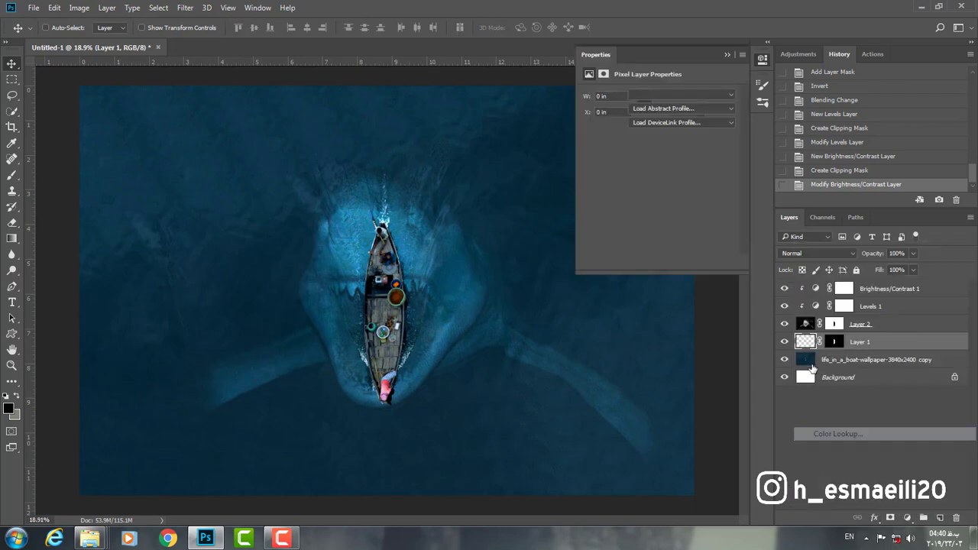
pyautogui.click(680, 94)
pyautogui.click(658, 213)
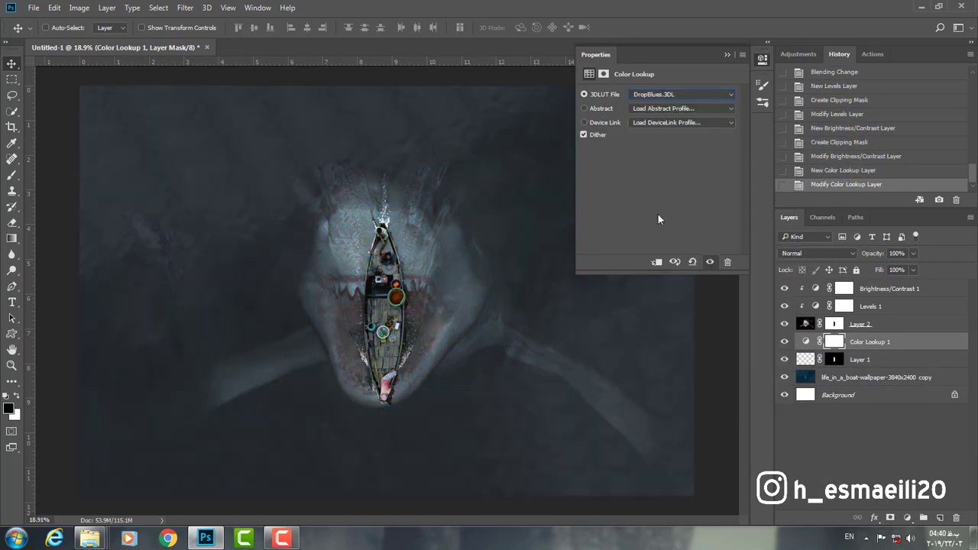
pyautogui.click(727, 54)
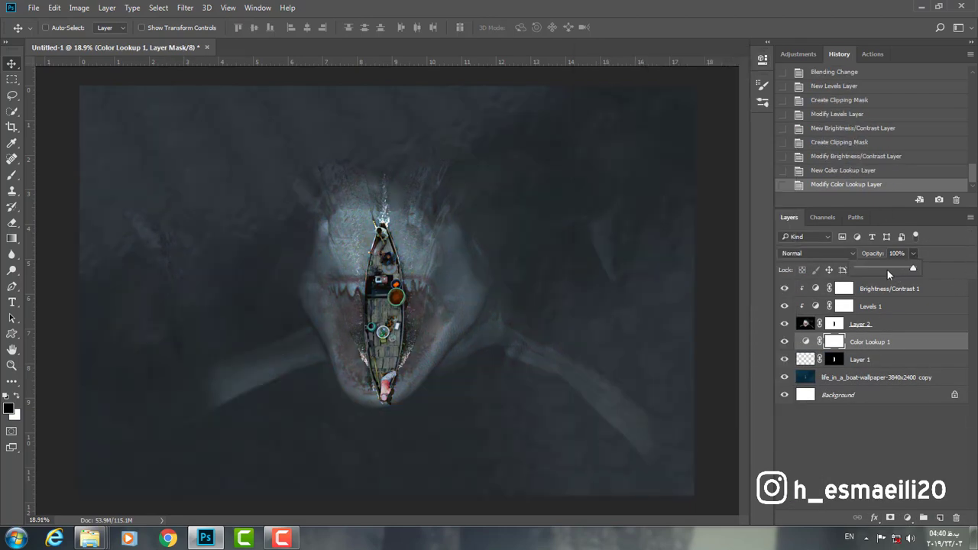
pyautogui.moveTo(888, 270); pyautogui.dragTo(873, 271)
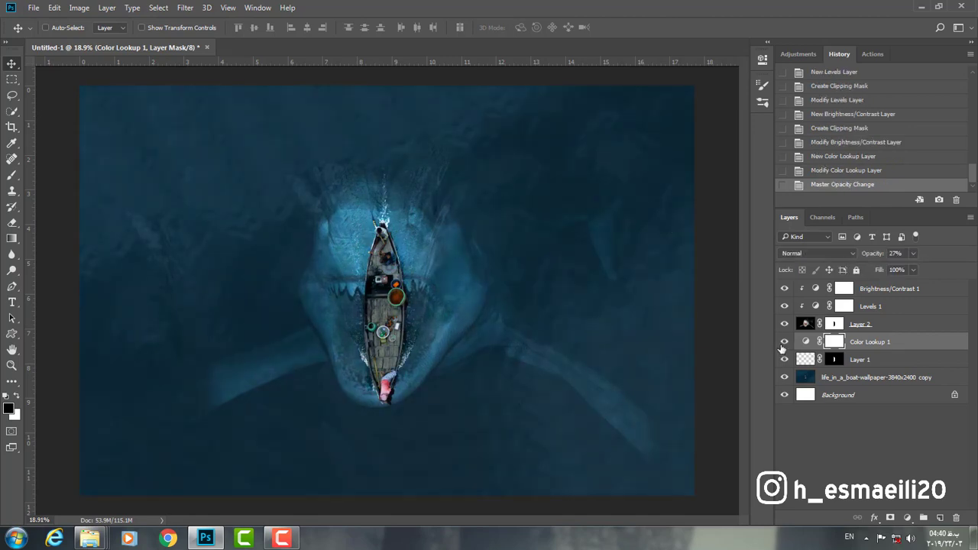
# Step: Zoom in to inspect the boat, fit the image back on screen, and select Brightness/Contrast 1
pyautogui.click(11, 365)
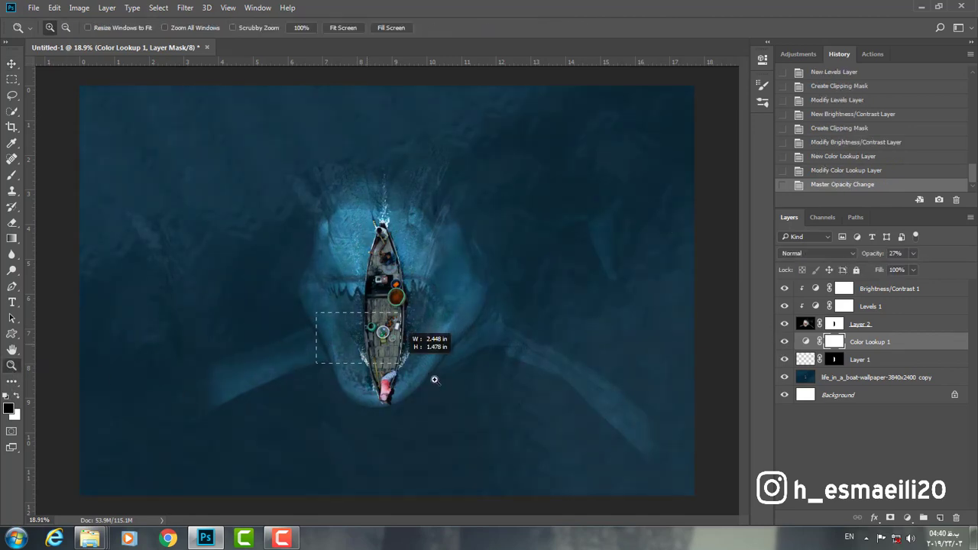
pyautogui.moveTo(317, 312); pyautogui.dragTo(445, 421)
pyautogui.moveTo(745, 324); pyautogui.dragTo(736, 221)
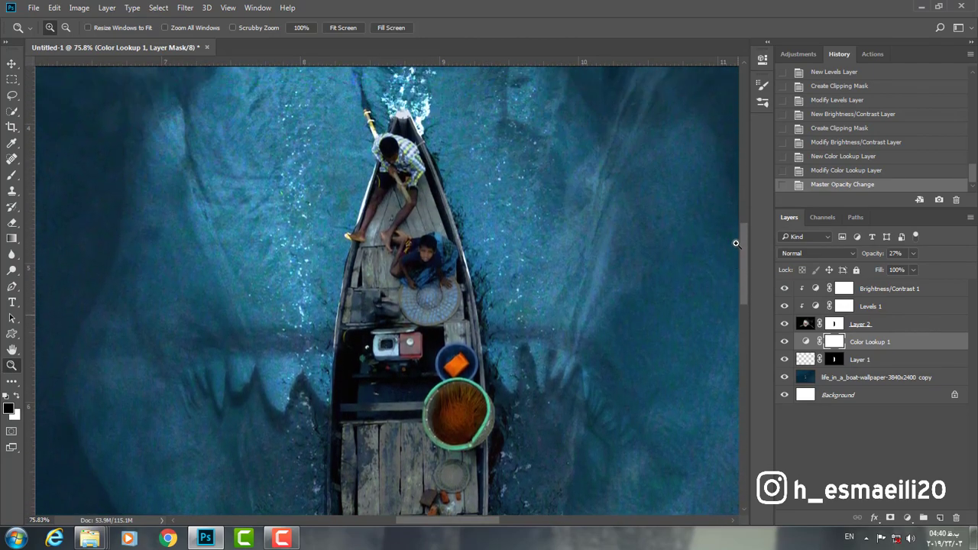
pyautogui.click(354, 30)
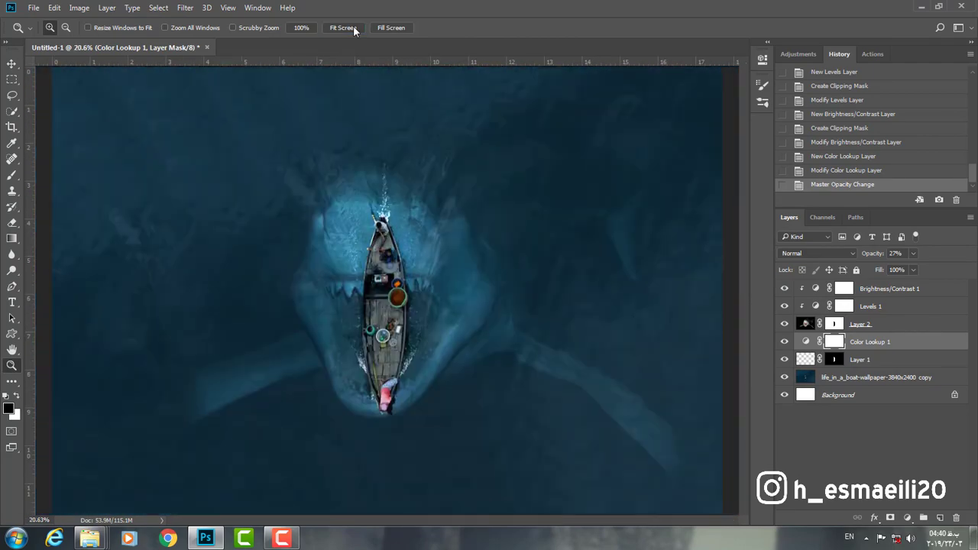
pyautogui.click(900, 290)
# Step: Add a Curves adjustment layer and shape the RGB curve with two points and a raised black point
pyautogui.click(908, 517)
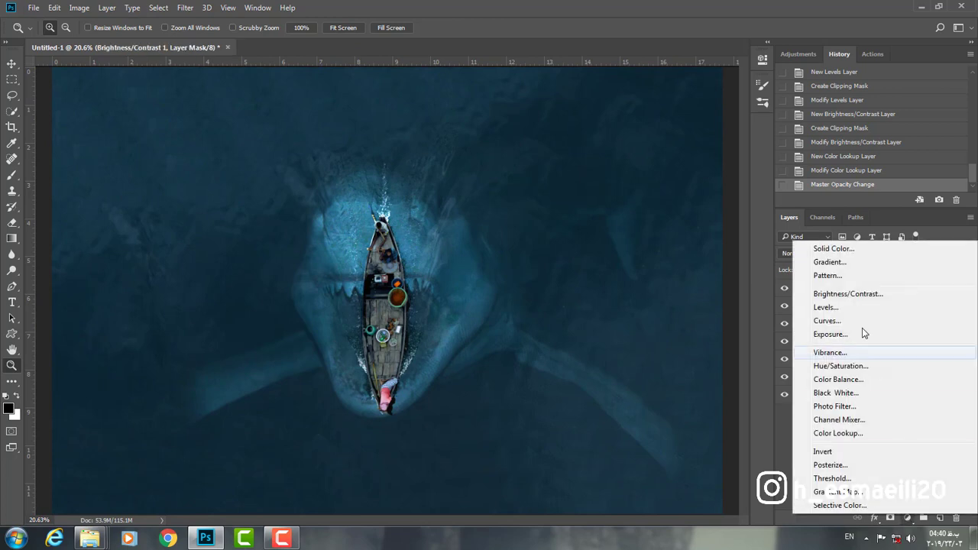
pyautogui.click(864, 322)
pyautogui.click(670, 186)
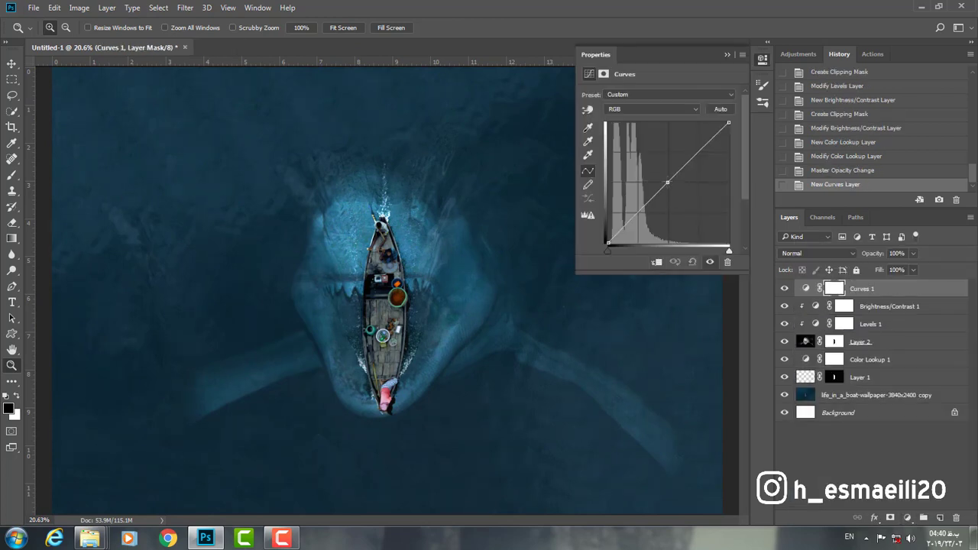
pyautogui.click(639, 212)
pyautogui.moveTo(608, 243); pyautogui.dragTo(609, 237)
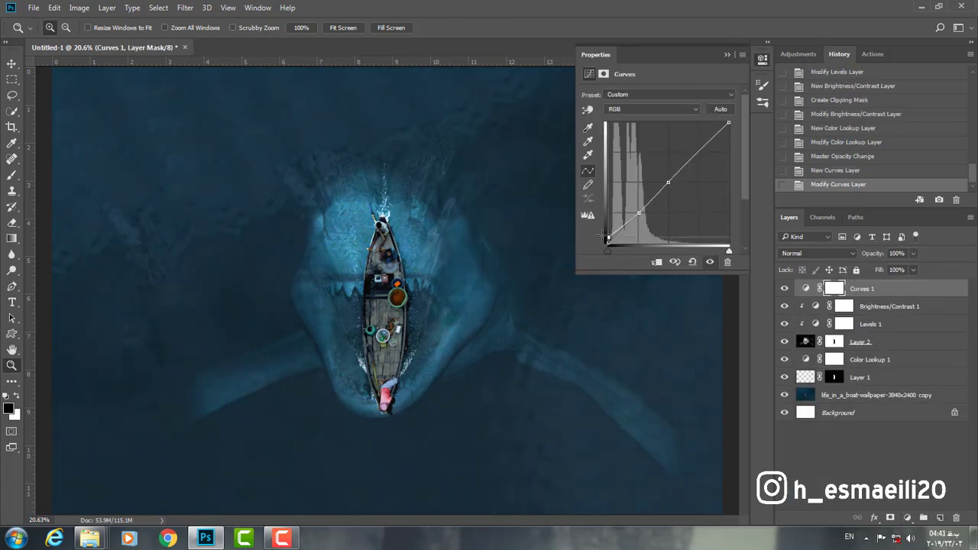
# Step: Bend the red curve, lower the blue curve's top endpoint, and delete Layer 1
pyautogui.click(636, 110)
pyautogui.click(632, 126)
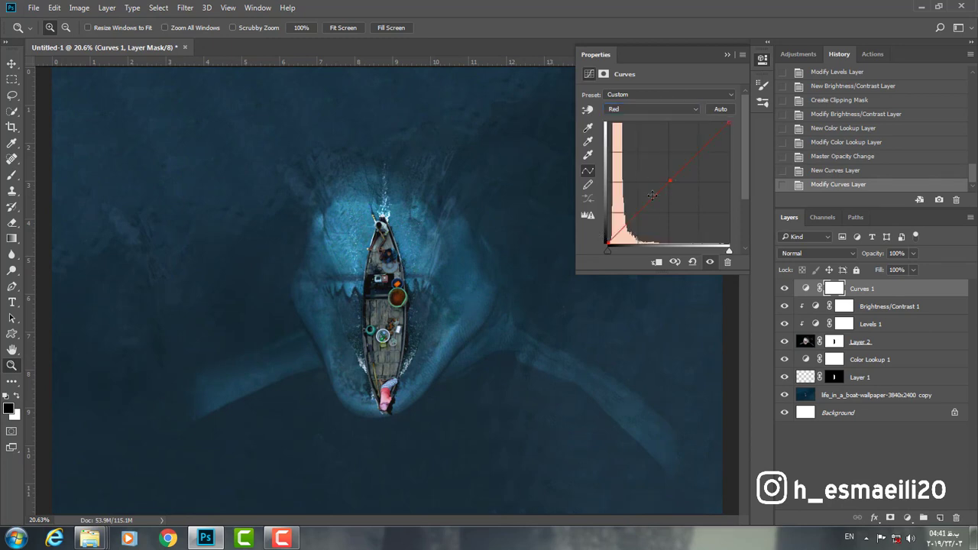
pyautogui.moveTo(636, 216); pyautogui.dragTo(606, 235)
pyautogui.click(652, 109)
pyautogui.click(631, 143)
pyautogui.click(730, 123)
pyautogui.moveTo(732, 125); pyautogui.dragTo(735, 129)
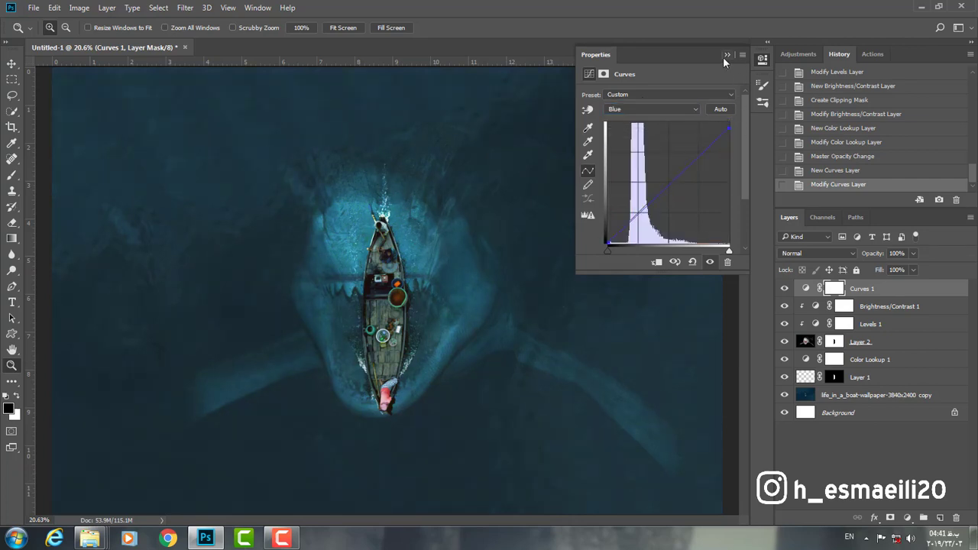
pyautogui.click(727, 55)
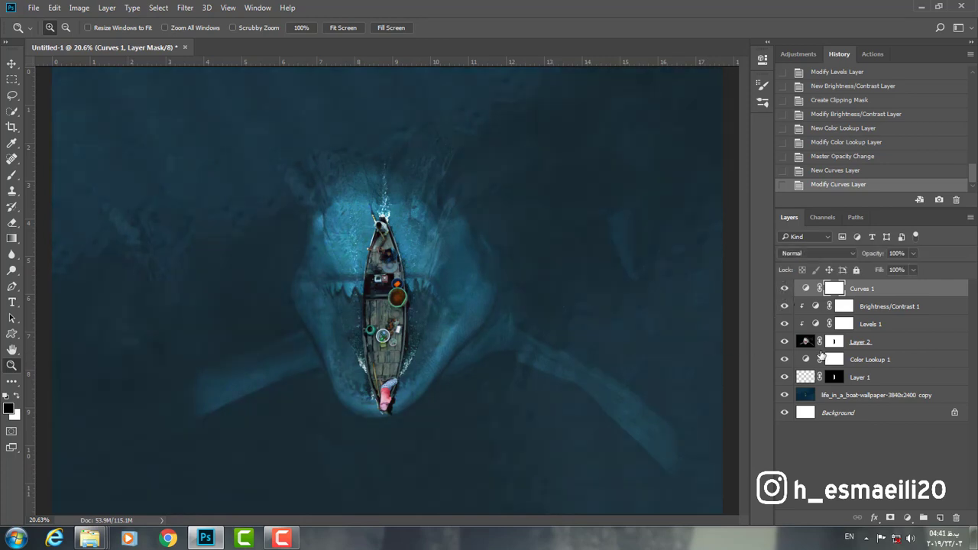
pyautogui.moveTo(850, 378); pyautogui.dragTo(957, 517)
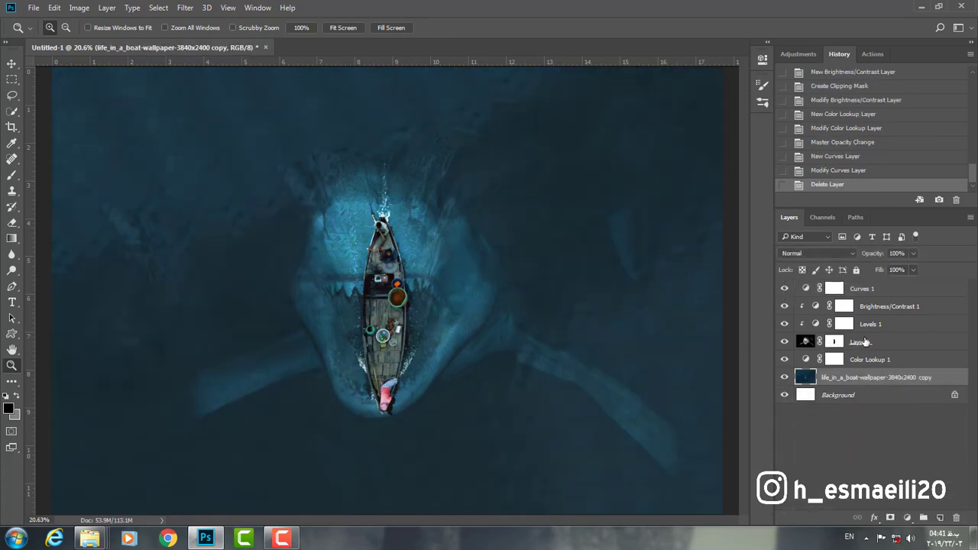
# Step: Add a Levels adjustment layer directly above Color Lookup 1
pyautogui.click(892, 292)
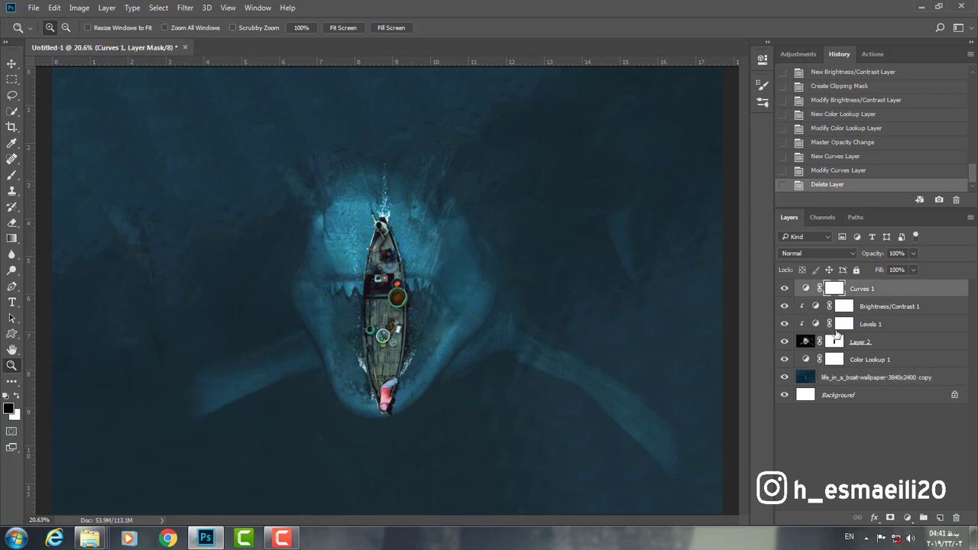
pyautogui.click(841, 360)
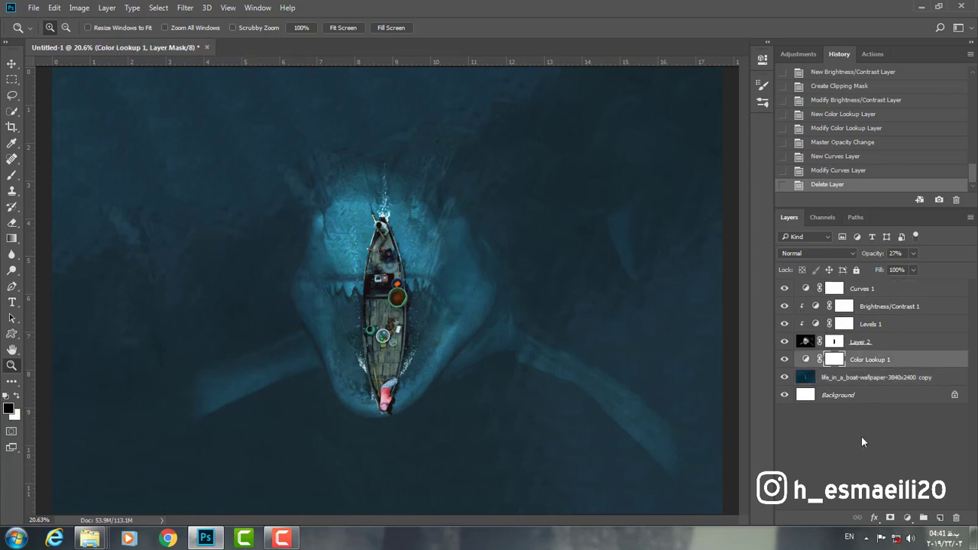
pyautogui.click(907, 517)
pyautogui.click(827, 311)
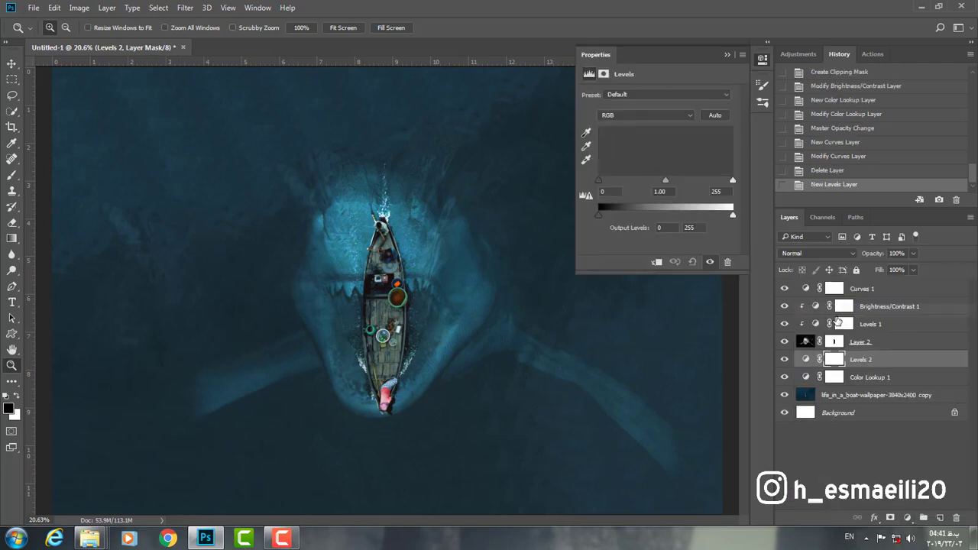
# Step: Set the Levels input values to 7, 1.11 and 255 to deepen the shadows
pyautogui.moveTo(666, 182); pyautogui.dragTo(660, 186)
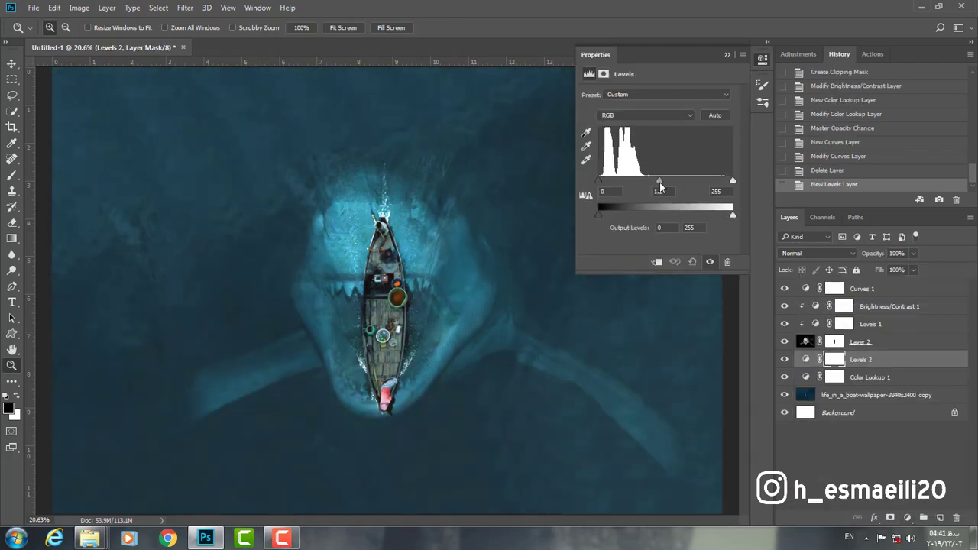
pyautogui.moveTo(732, 215); pyautogui.dragTo(726, 218)
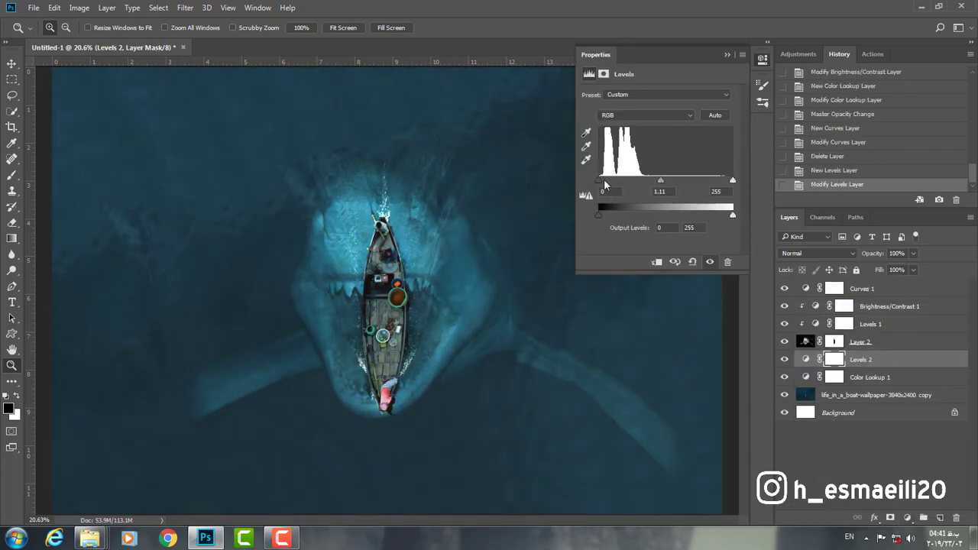
pyautogui.moveTo(601, 181); pyautogui.dragTo(602, 182)
pyautogui.moveTo(725, 182); pyautogui.dragTo(732, 182)
pyautogui.moveTo(599, 182); pyautogui.dragTo(604, 184)
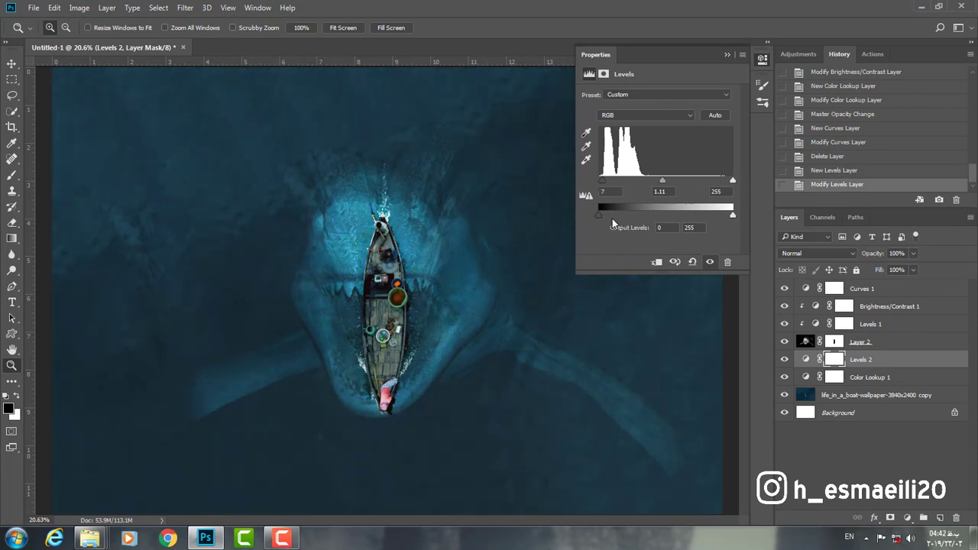
pyautogui.click(728, 55)
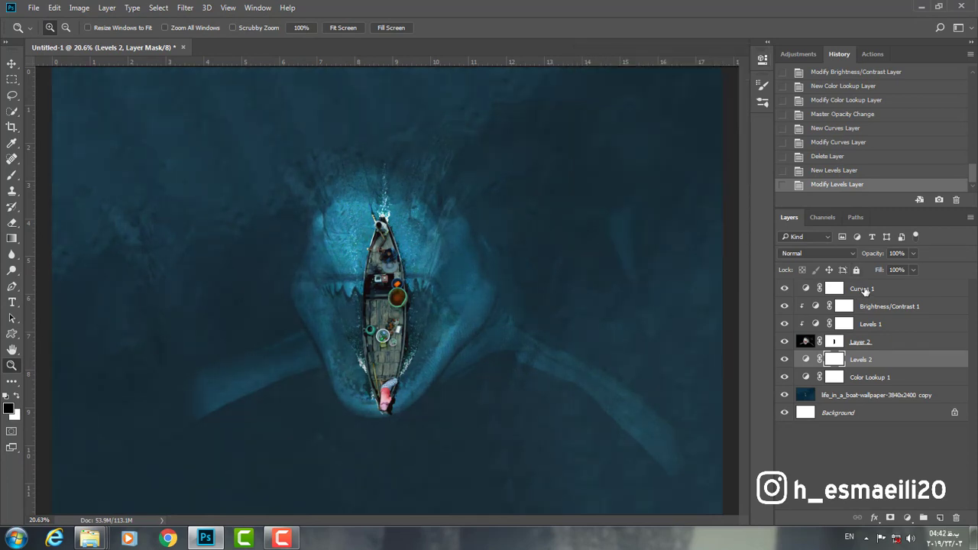
# Step: Zoom in on the boat to check the grade, then fit the image on screen
pyautogui.click(858, 290)
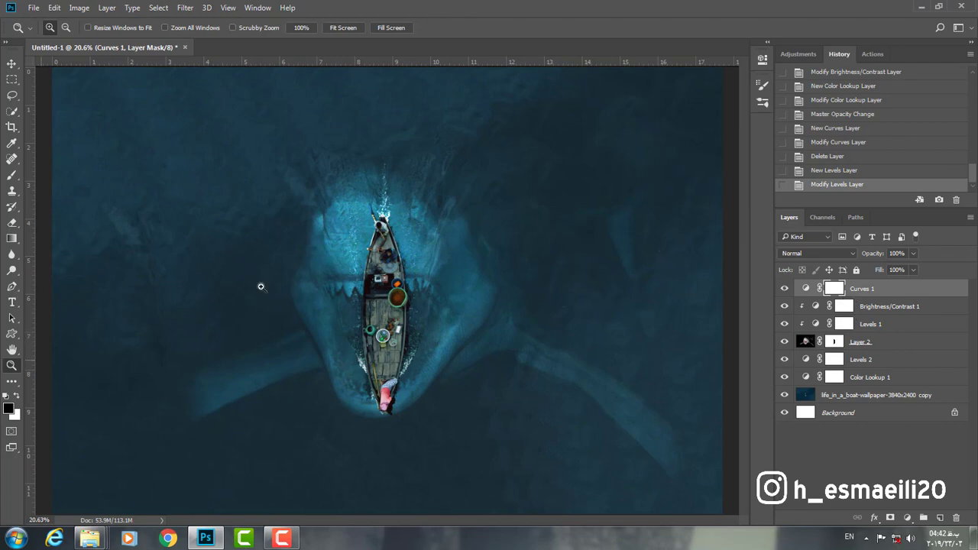
pyautogui.moveTo(323, 160); pyautogui.dragTo(455, 256)
pyautogui.moveTo(742, 237); pyautogui.dragTo(742, 367)
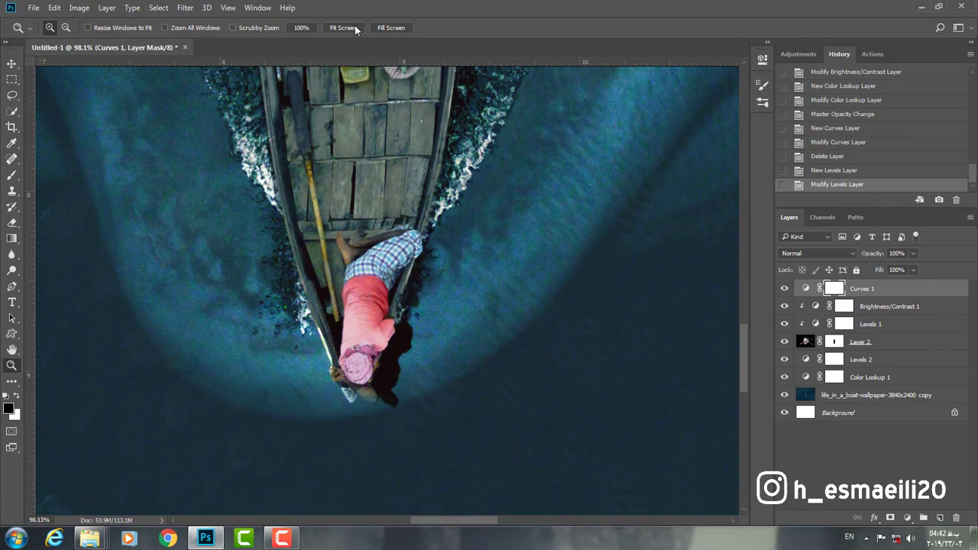
pyautogui.click(344, 28)
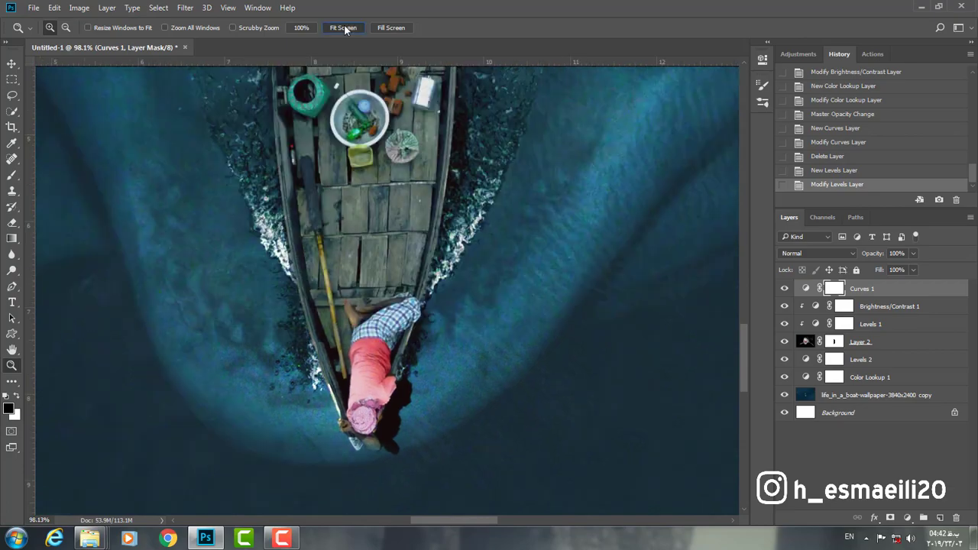